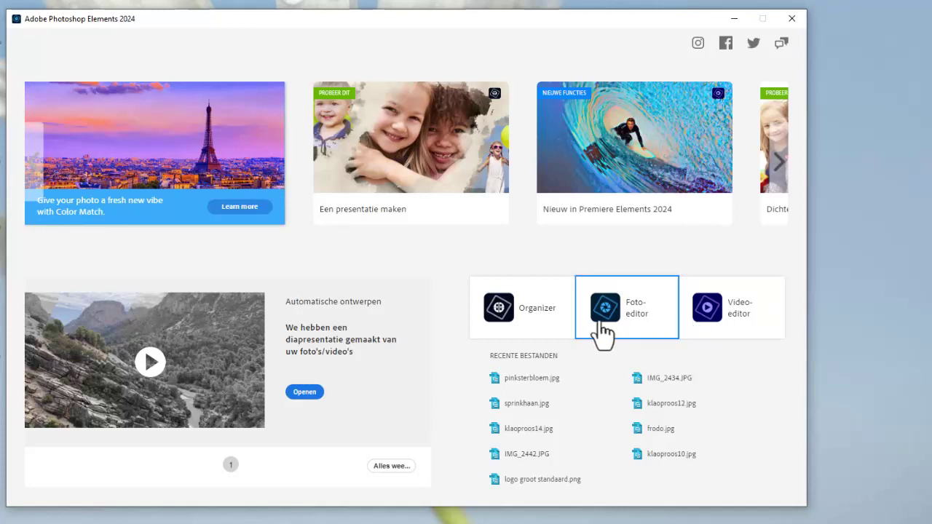
Step: Open the Organizer from the Home screen and look through the Maken menu's options
left_click(530, 321)
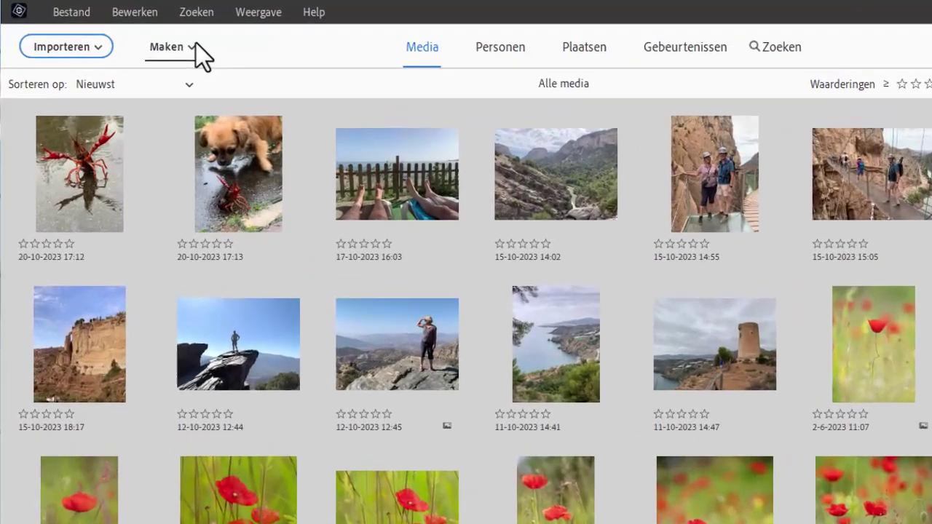
left_click(159, 38)
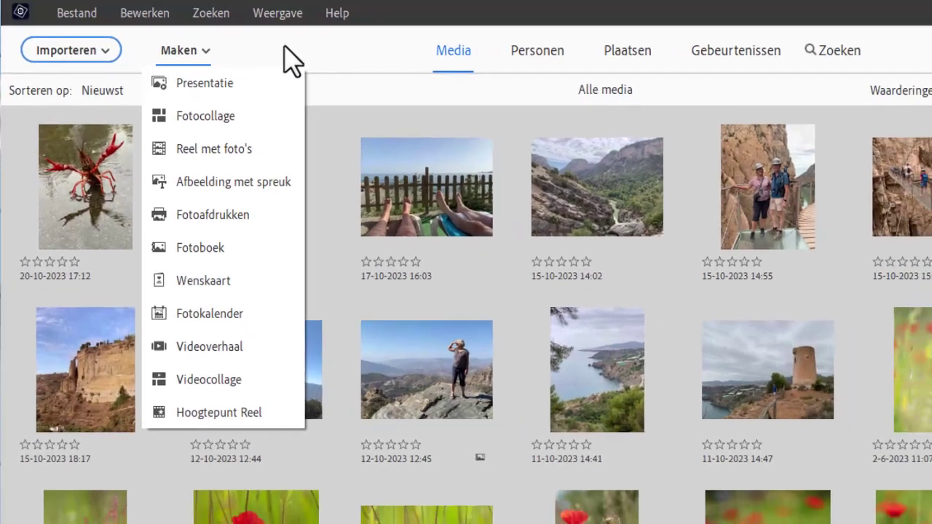
left_click(243, 38)
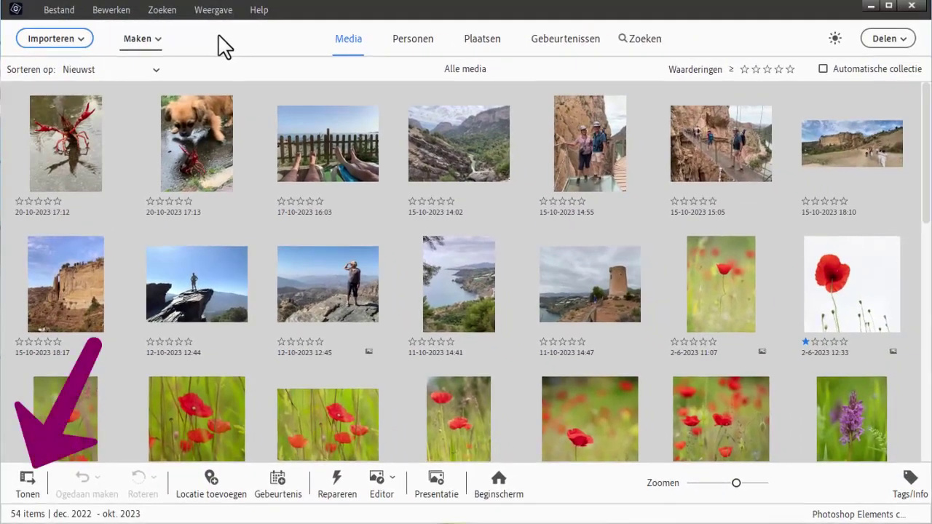
Step: Toggle the albums/folders and tags/info panels, then bring up the dark-mode tip
left_click(38, 486)
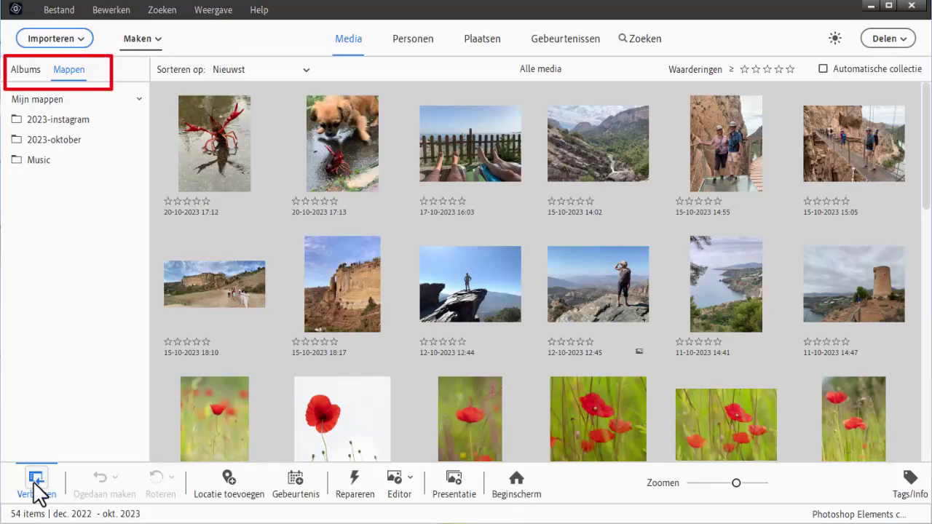
left_click(33, 485)
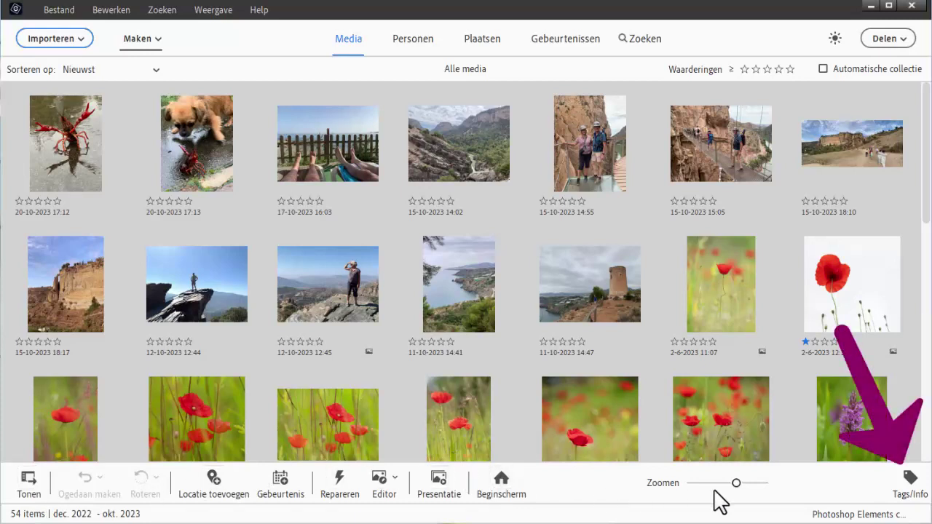
left_click(909, 480)
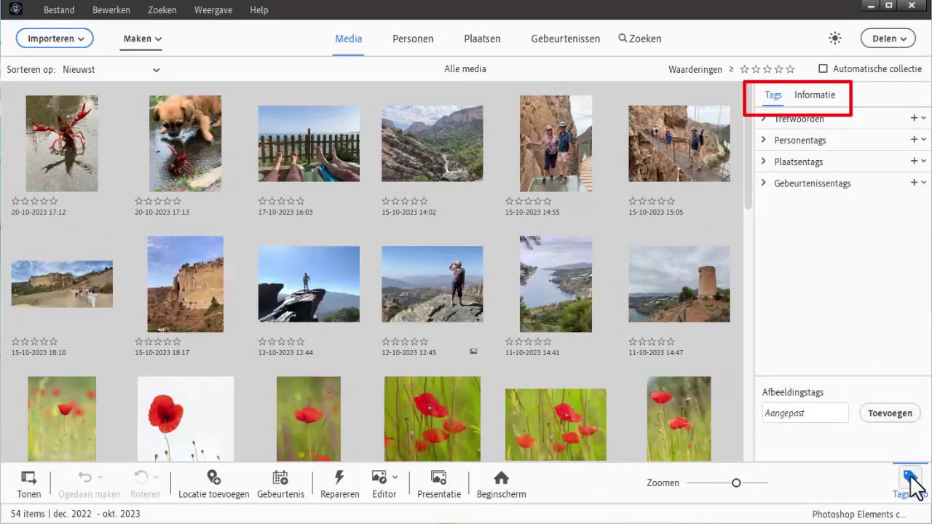
left_click(910, 480)
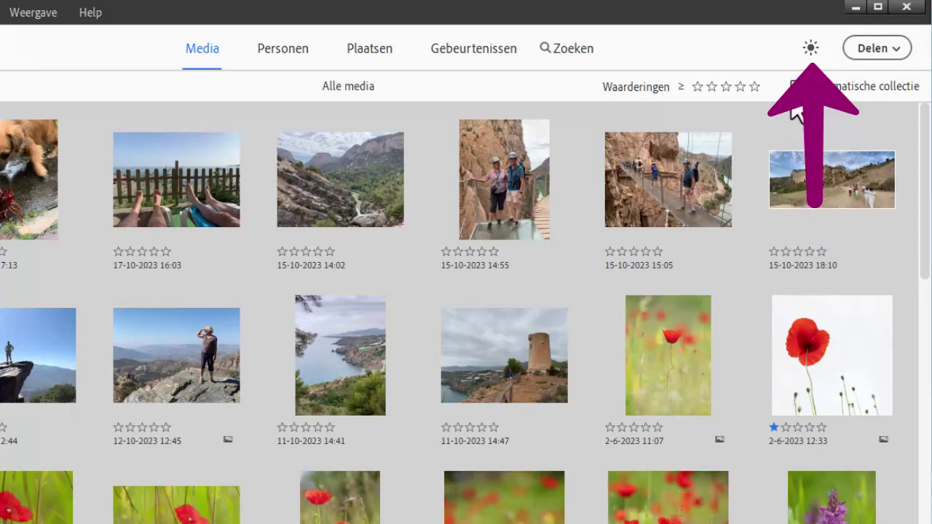
left_click(814, 46)
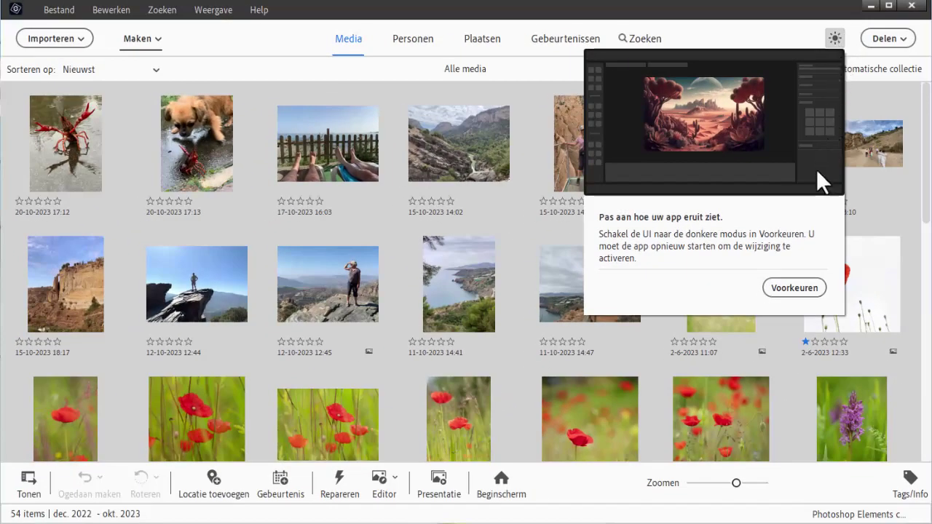
Step: Set UI mode to Donker in Preferences, then close the Organizer skipping the catalogue backup
left_click(800, 287)
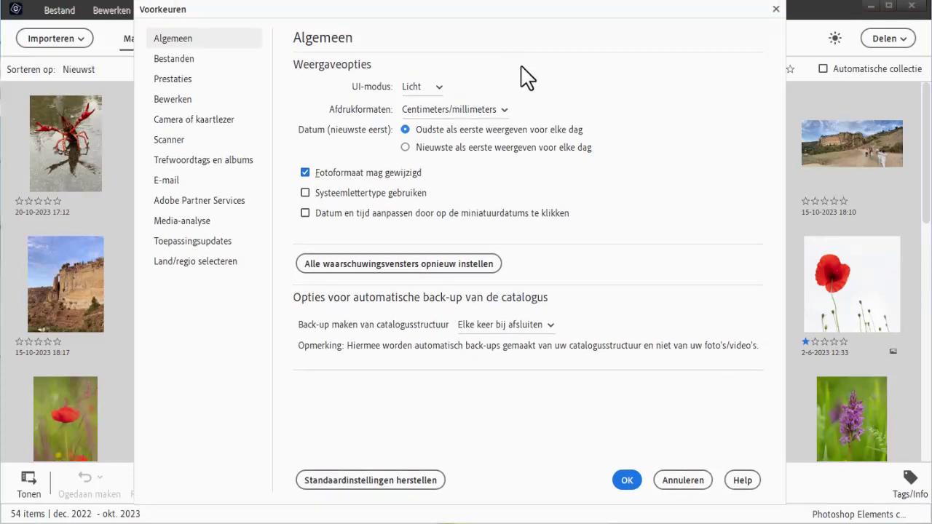
left_click(440, 88)
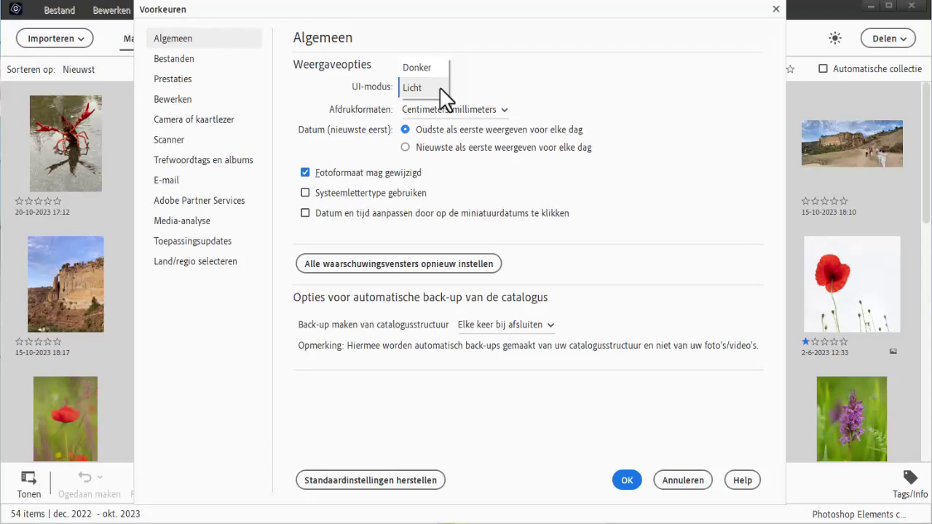
left_click(432, 69)
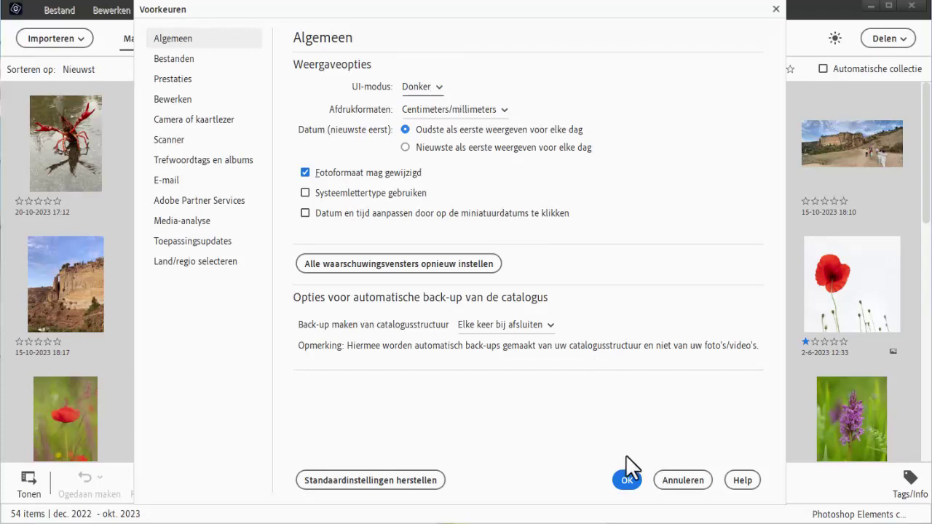
left_click(629, 477)
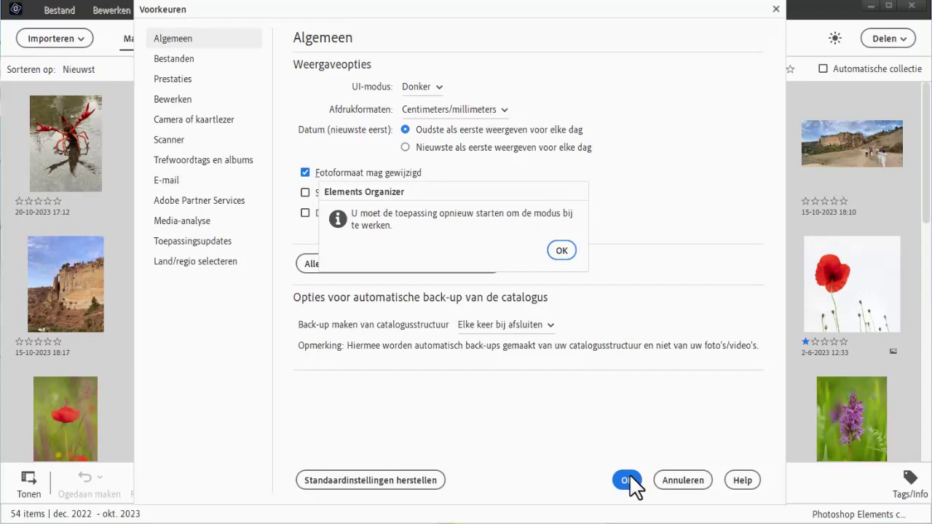
left_click(560, 250)
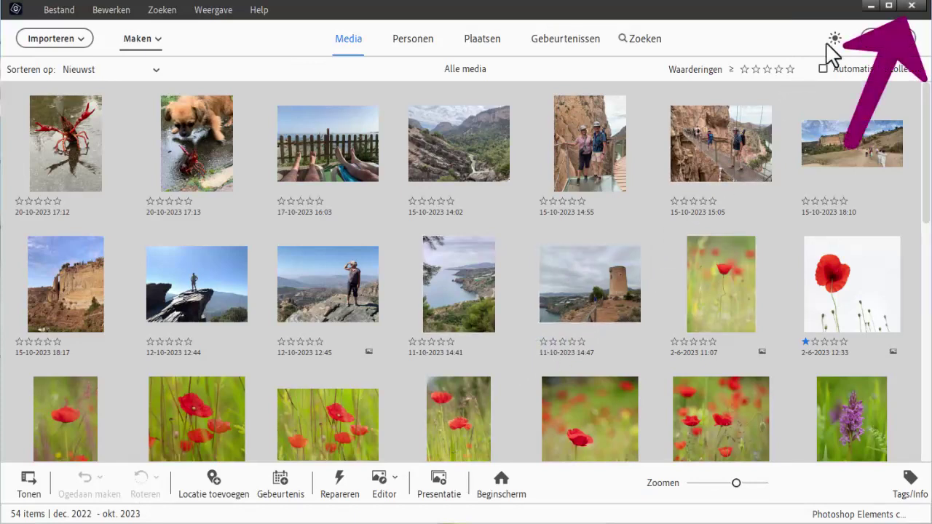
left_click(911, 5)
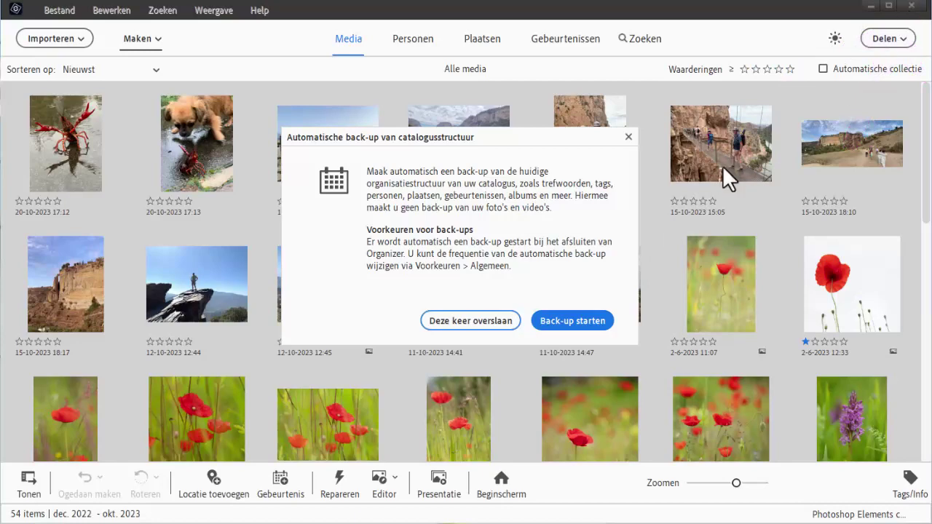
left_click(480, 320)
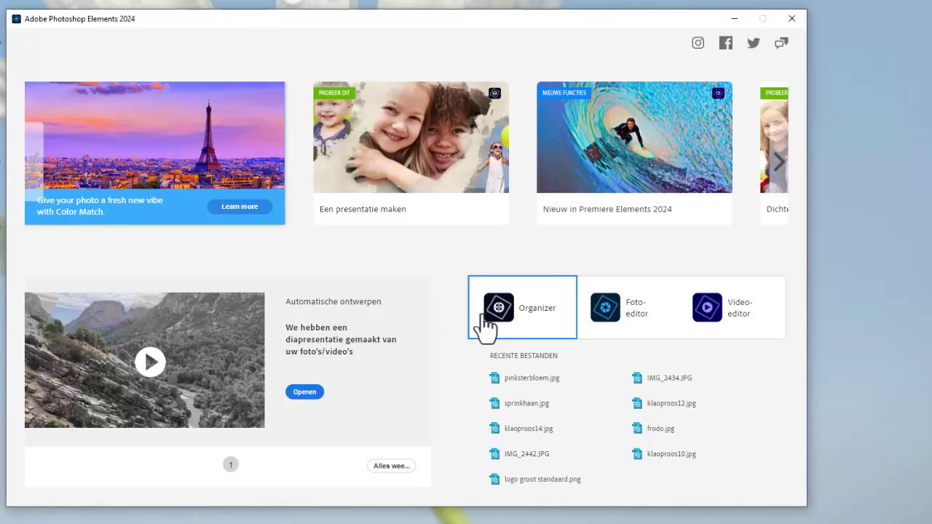
Step: Reopen the Organizer from the Home screen to see the dark interface
left_click(482, 320)
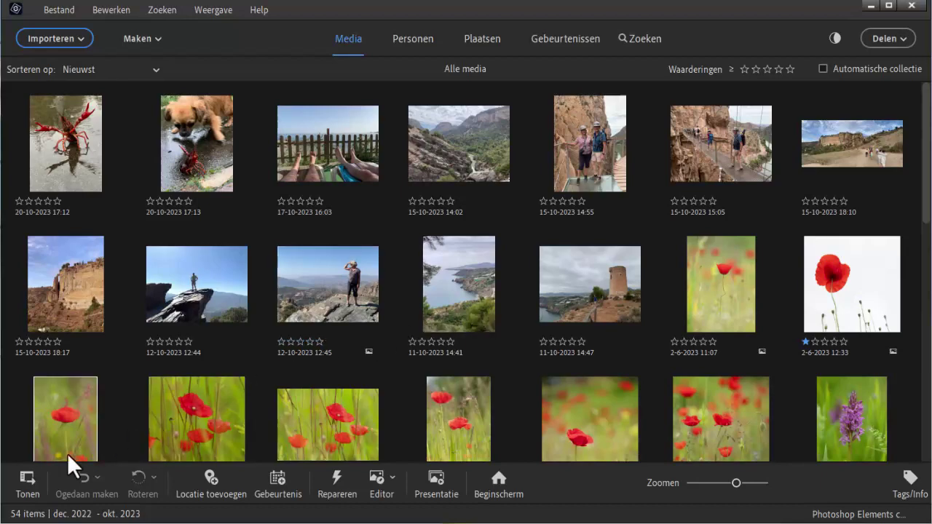
Step: Select all seven photos in the reel klaprozen album and choose Maken > Reel met foto's
left_click(25, 476)
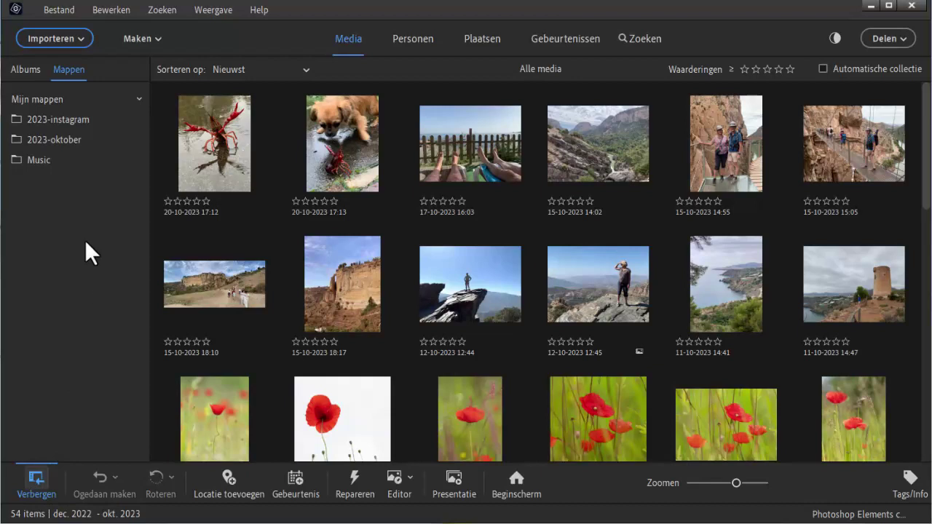
left_click(27, 68)
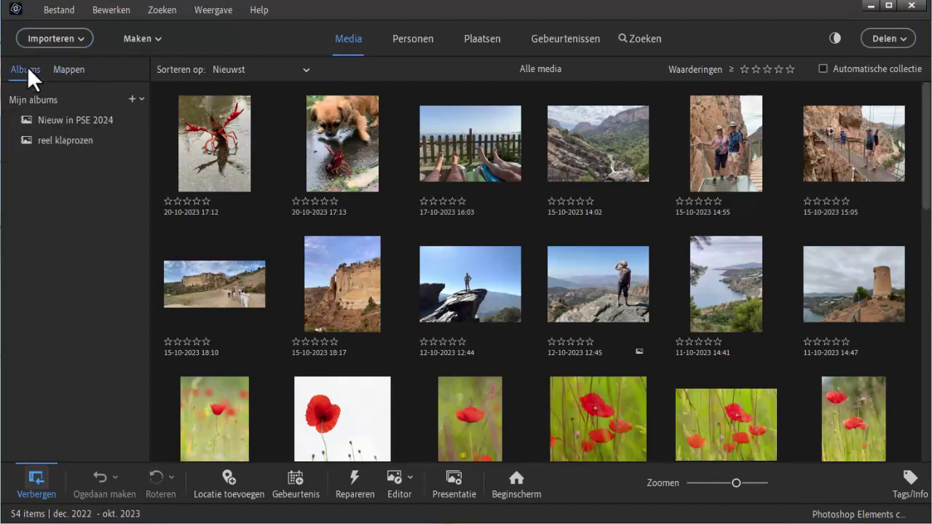
left_click(57, 139)
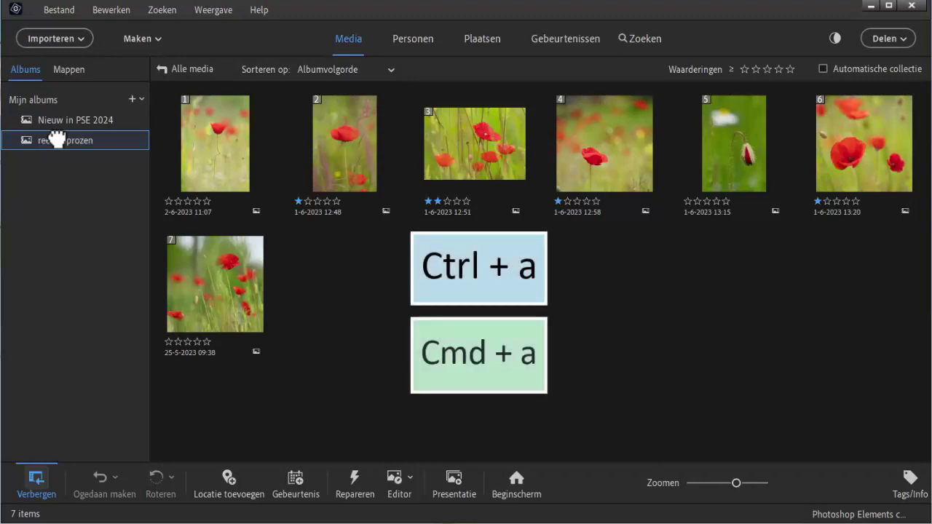
key("ctrl+a")
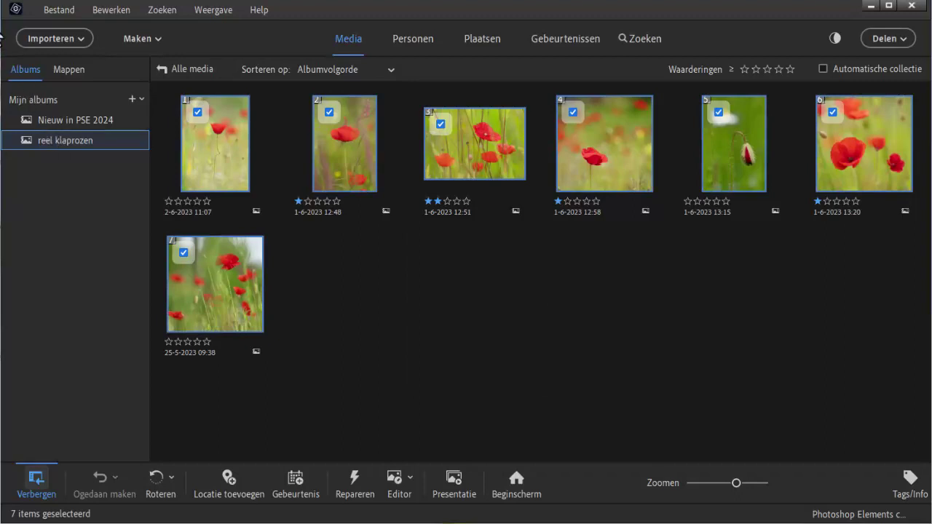
left_click(156, 38)
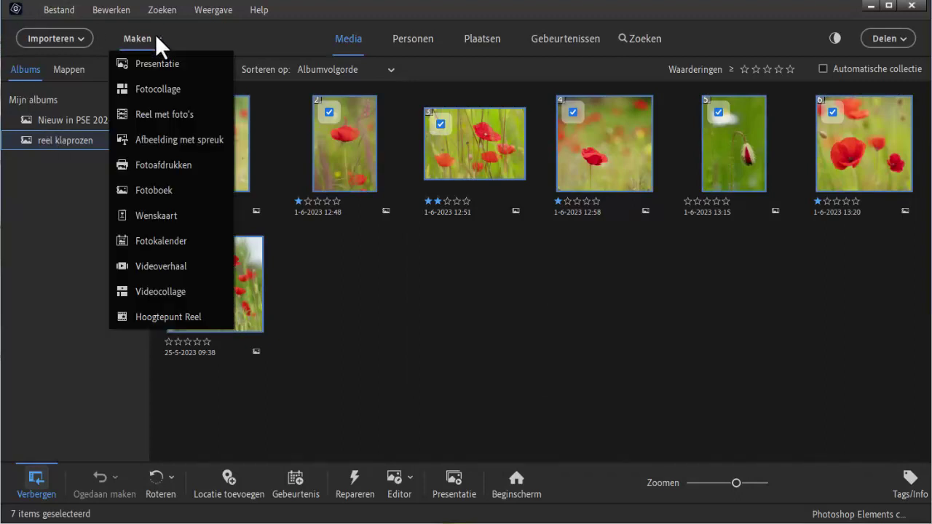
left_click(197, 107)
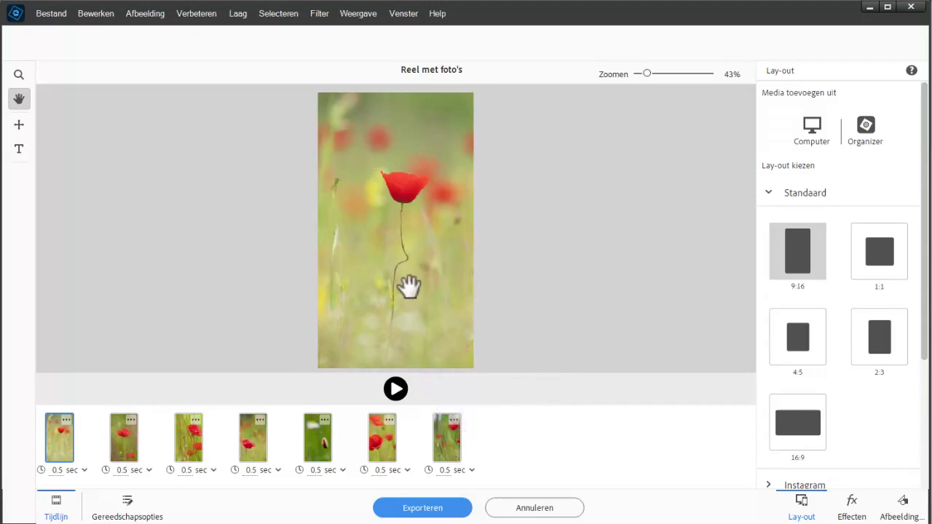
Step: Preview the reel, then shift the third photo left and the fourth photo right
left_click(395, 389)
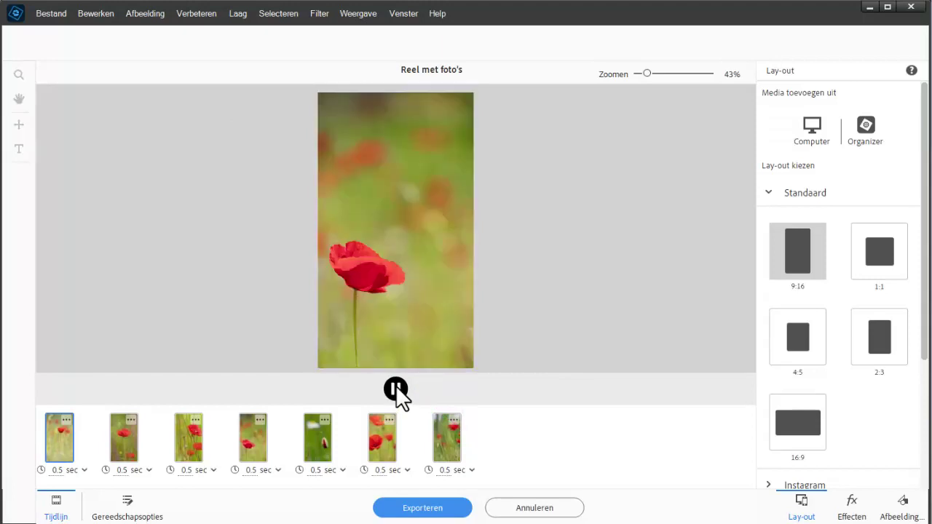
left_click(396, 389)
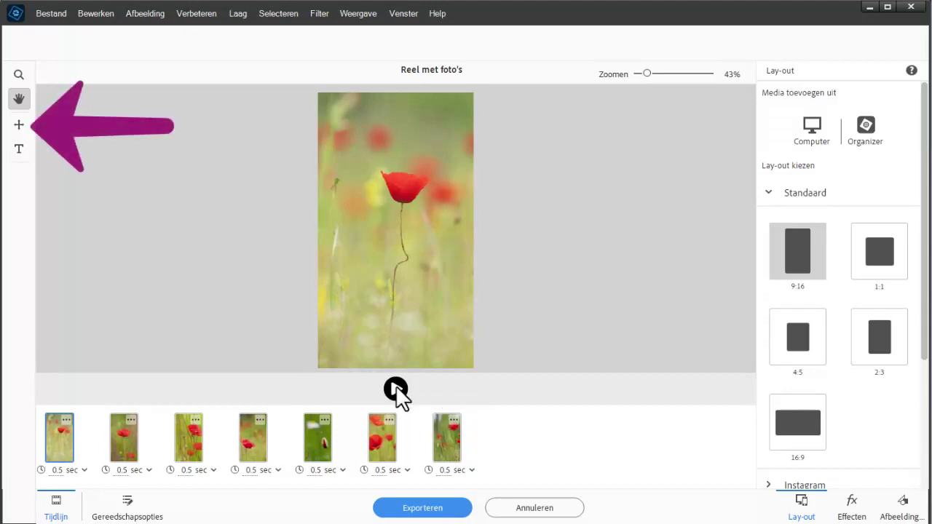
left_click(23, 130)
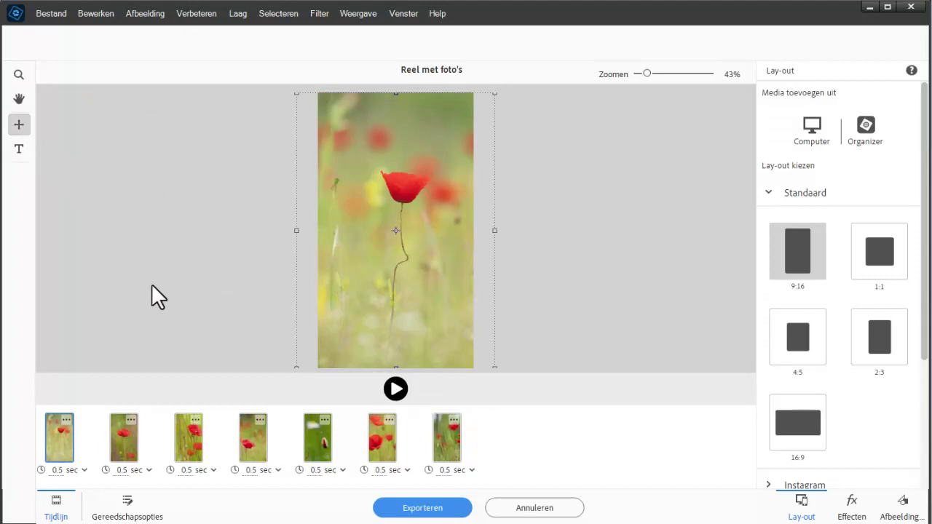
left_click(191, 435)
left_click_drag(397, 291, 350, 293)
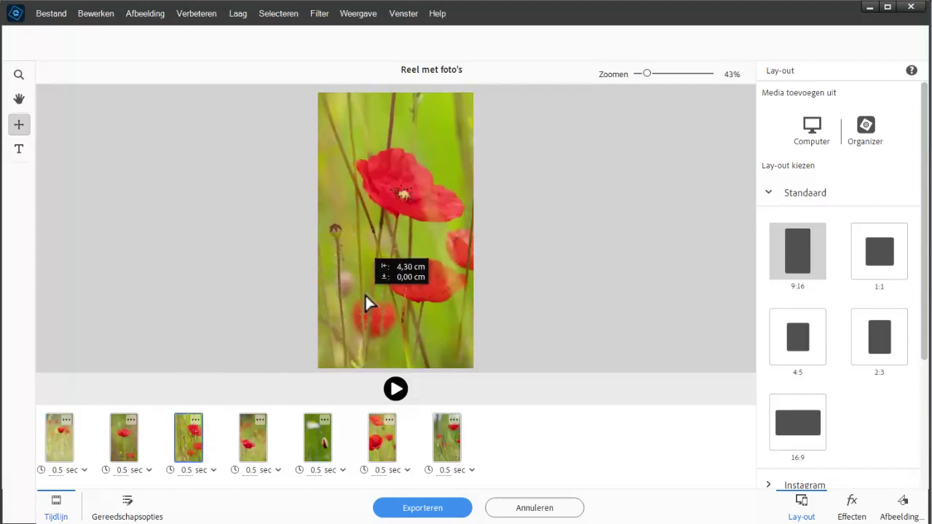
left_click(247, 452)
mouse_move(369, 325)
left_mouse_down()
mouse_move(426, 324)
mouse_move(416, 323)
left_mouse_up()
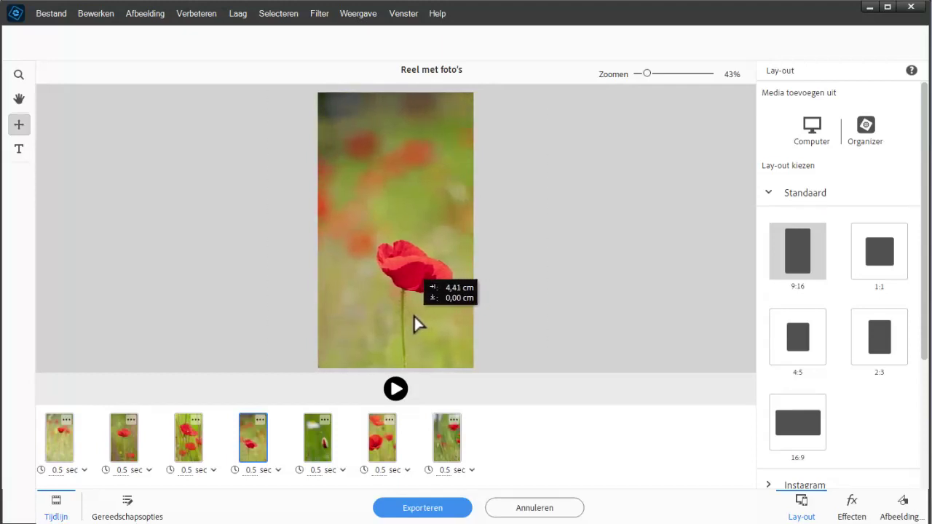
Step: Nudge the fifth photo's poppy bud left, reposition the sixth photo, and select the seventh
left_click(317, 442)
left_click_drag(407, 319, 399, 322)
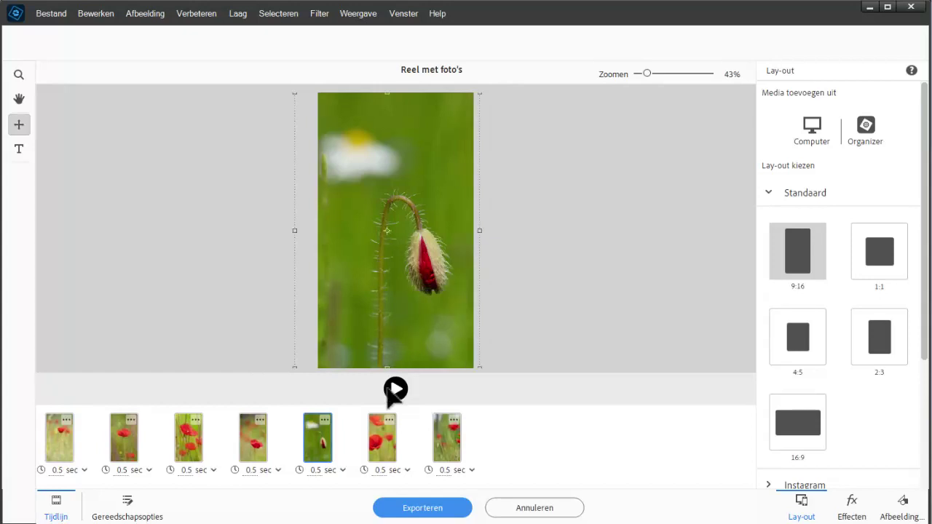
left_click(381, 438)
mouse_move(396, 364)
left_mouse_down()
mouse_move(411, 333)
mouse_move(424, 340)
mouse_move(416, 318)
mouse_move(365, 310)
left_mouse_up()
left_click(453, 446)
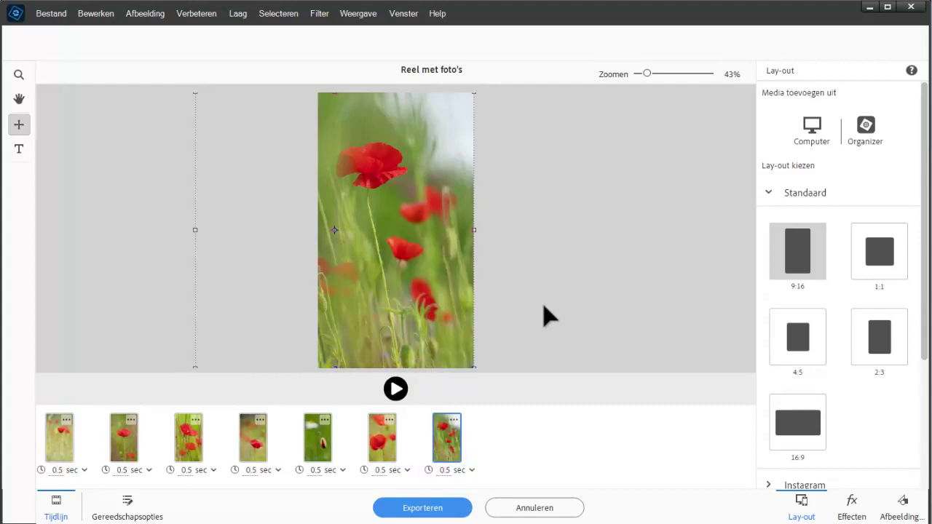
left_click(544, 507)
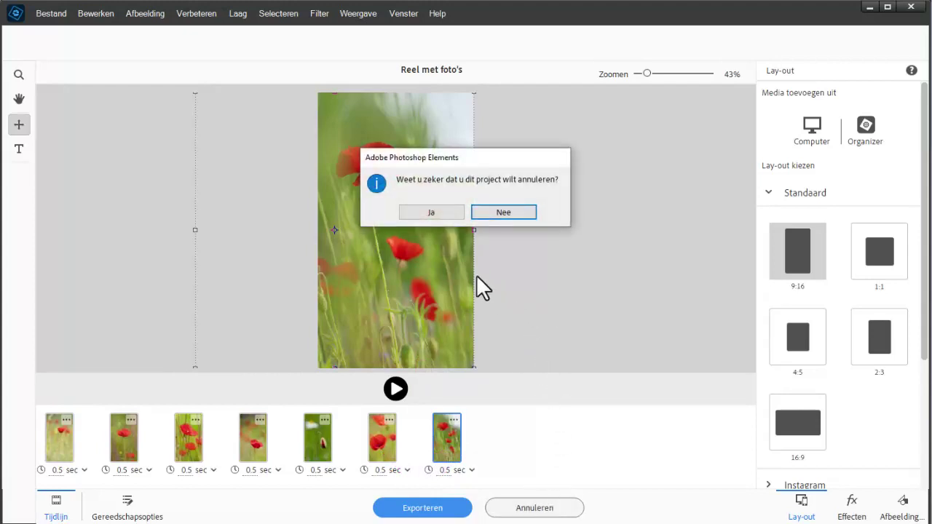
left_click(440, 208)
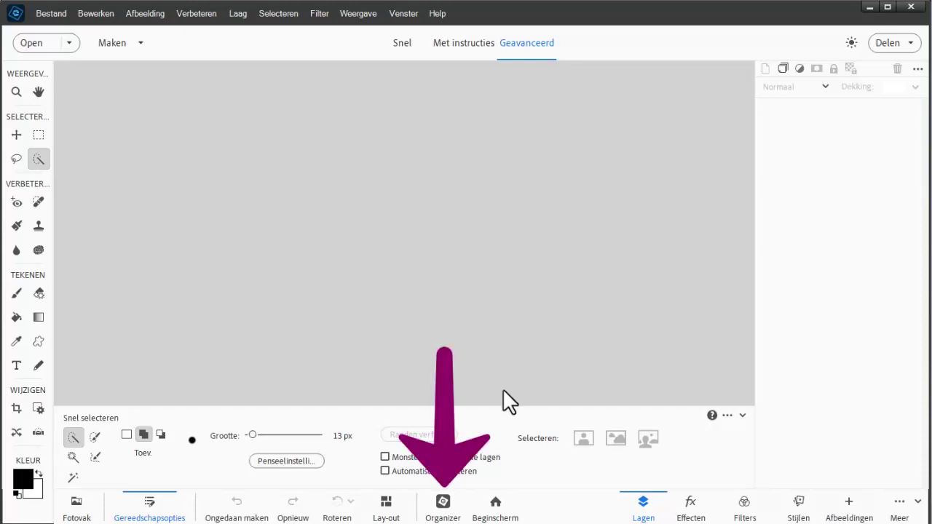
left_click(441, 511)
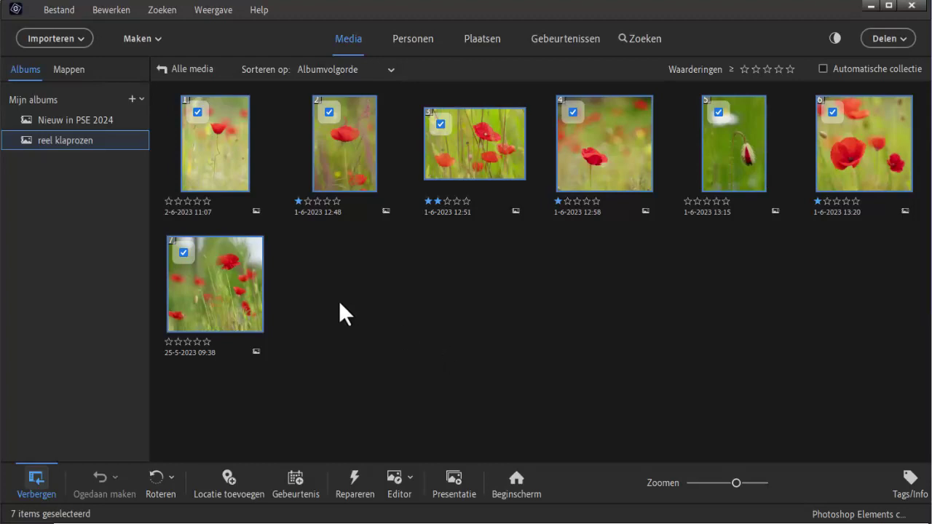
Step: Select all four photos in the Nieuw in PSE 2024 album and open them in the Editor
left_click(104, 119)
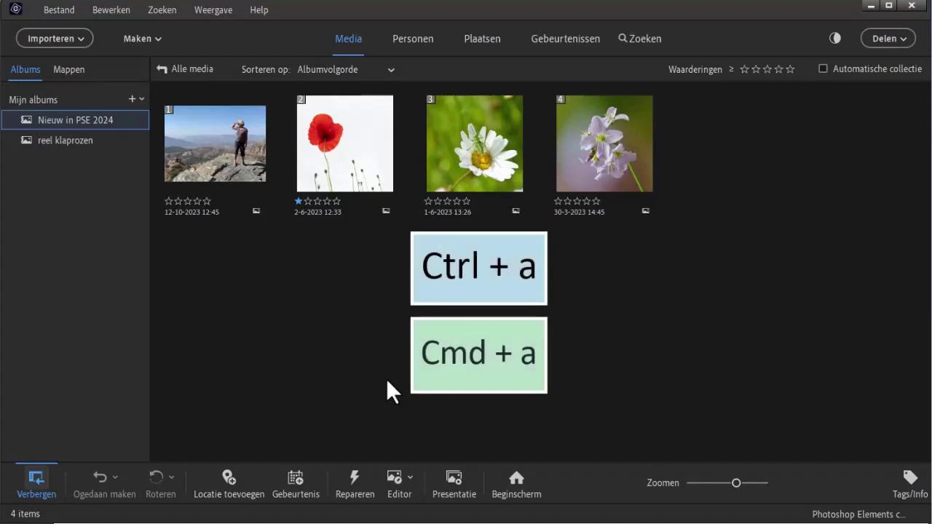
key("ctrl+a")
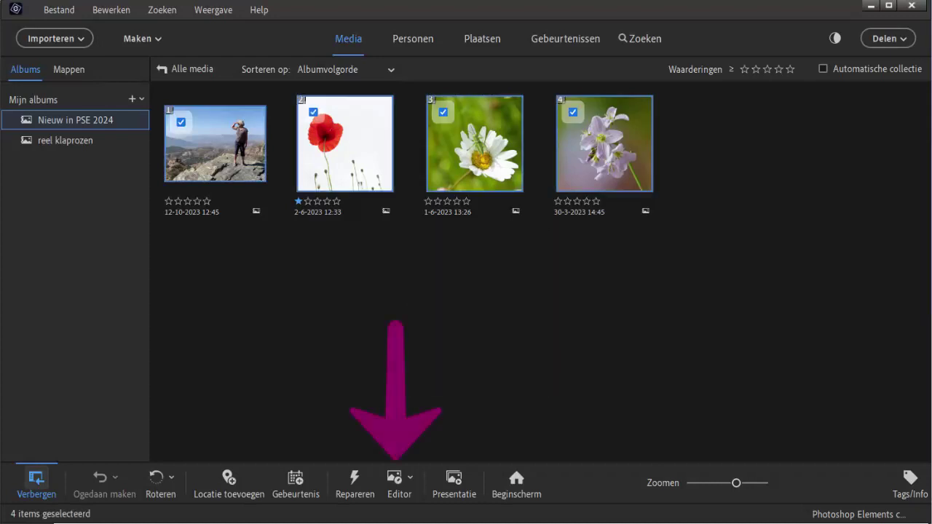
left_click(394, 477)
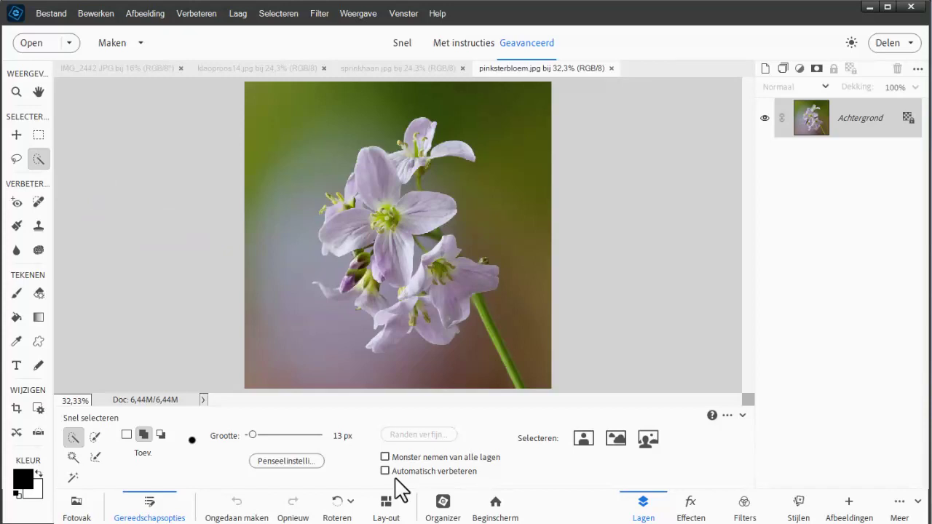
Step: Switch to Quick mode and collapse every Quick Actions group, Automatisch through Effecten
left_click(399, 42)
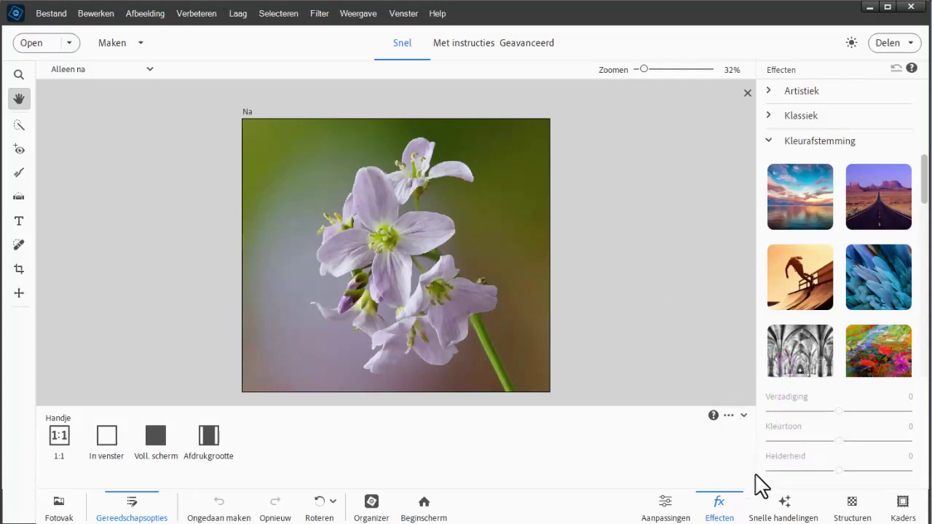
left_click(782, 509)
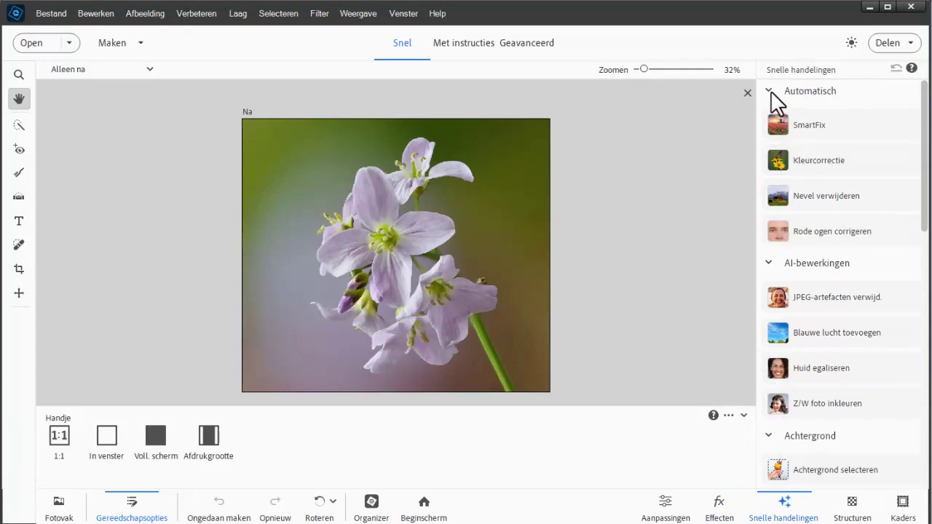
left_click(770, 93)
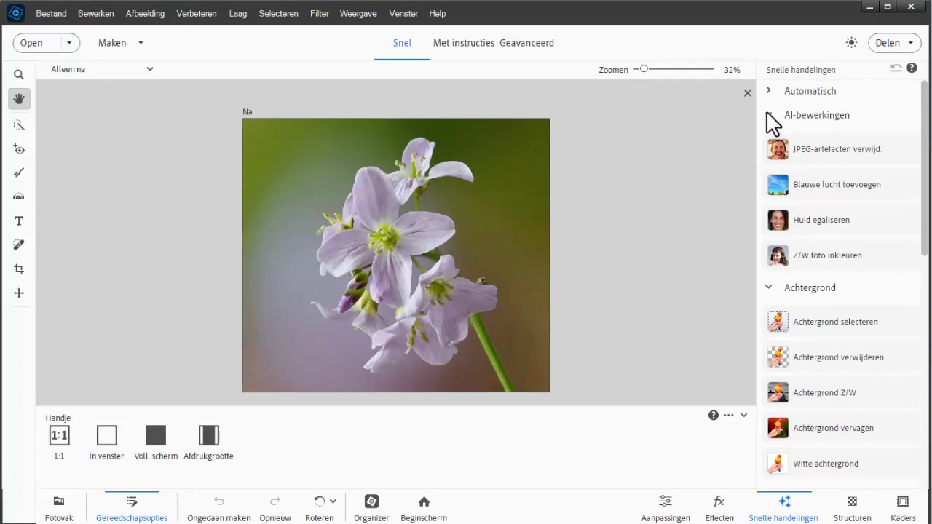
left_click(769, 117)
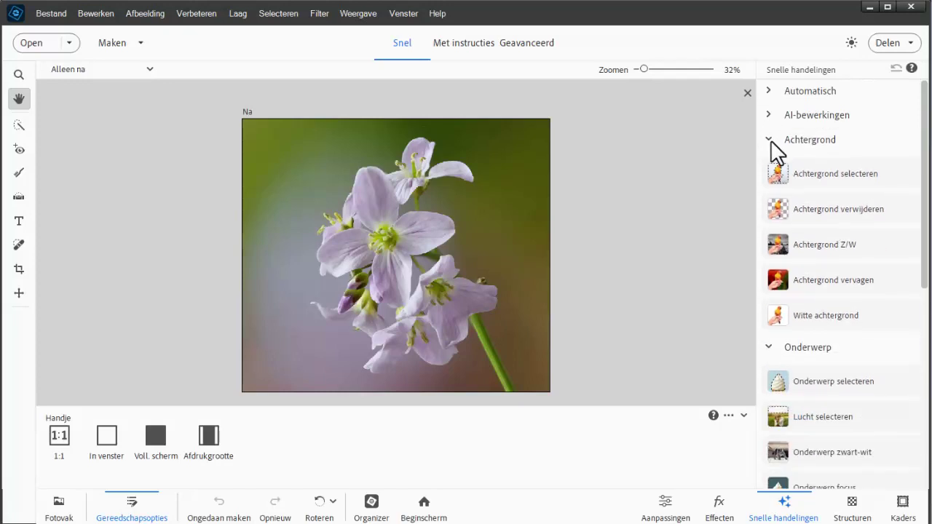
left_click(768, 140)
left_click(767, 162)
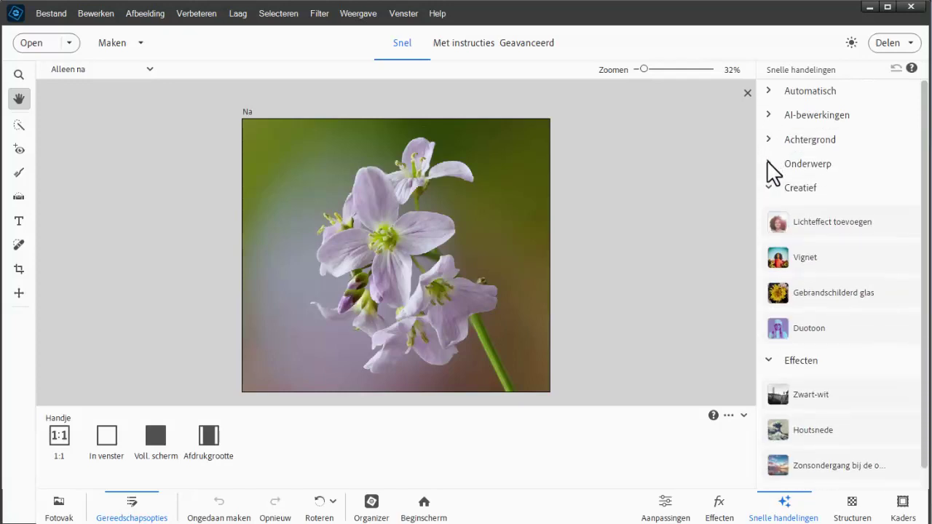
left_click(764, 188)
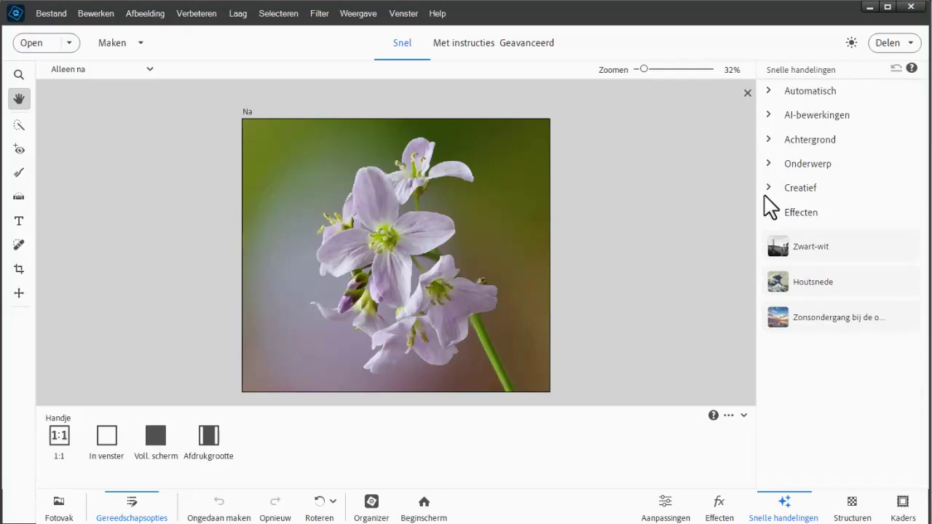
left_click(768, 212)
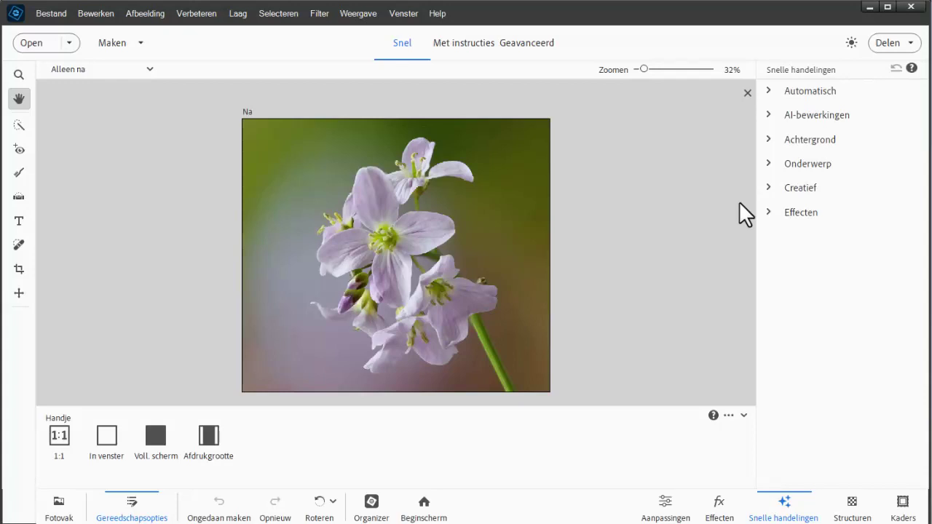
Step: Apply Blauwe lucht toevoegen to the poppy photo, reset it, then return to pinksterbloem.jpg
left_click(769, 115)
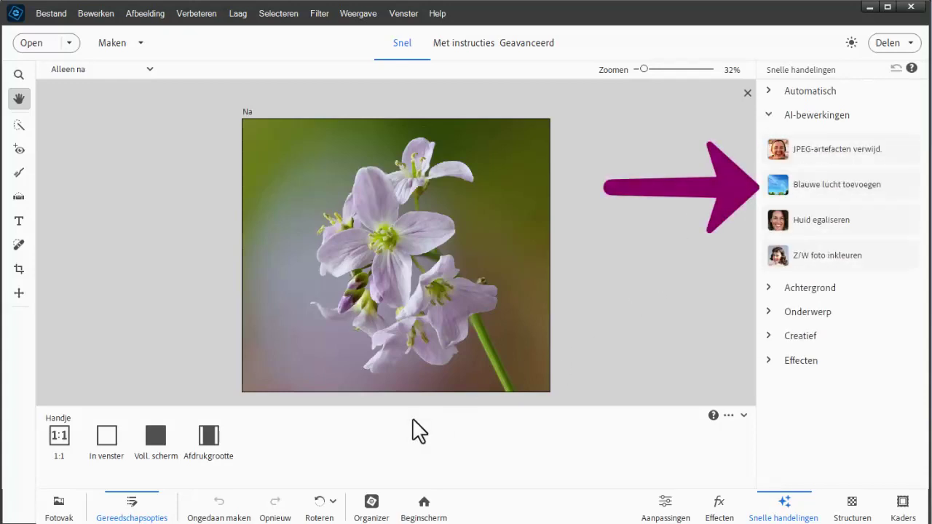
left_click(57, 507)
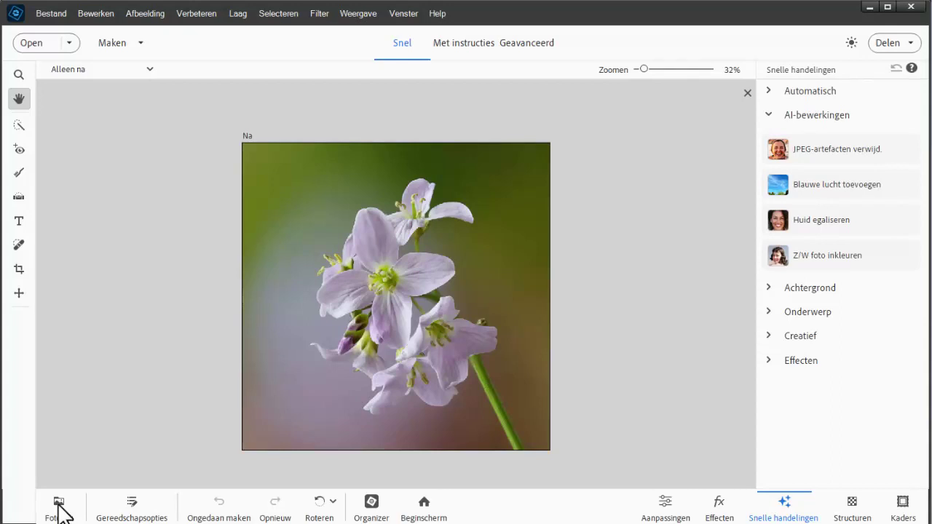
left_click(59, 508)
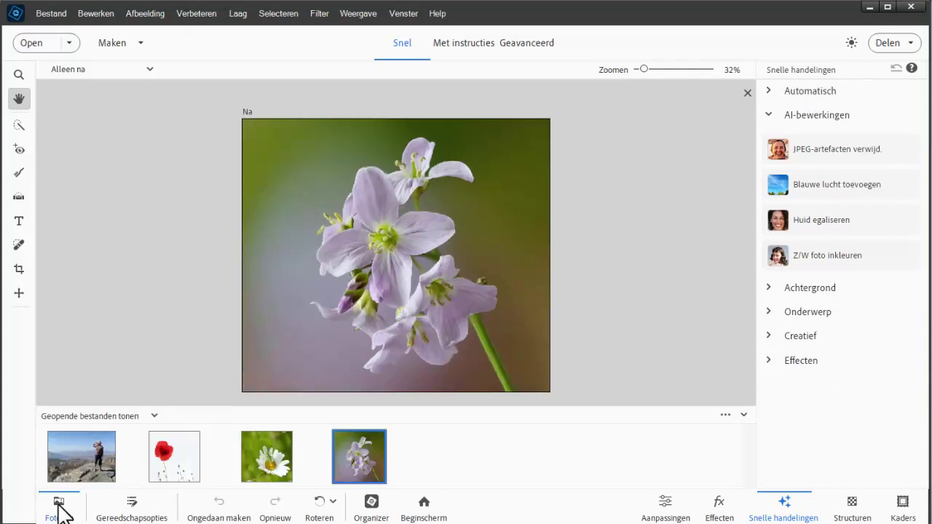
left_click(188, 456)
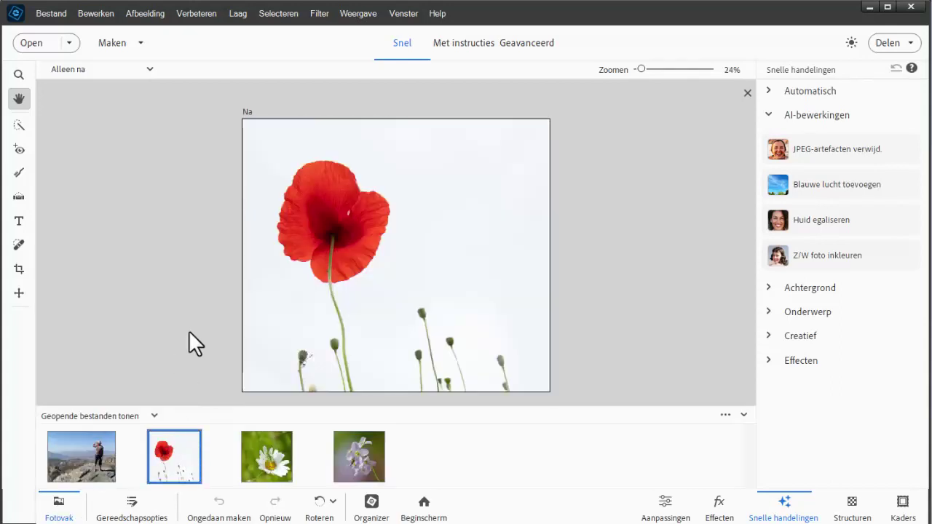
left_click(824, 186)
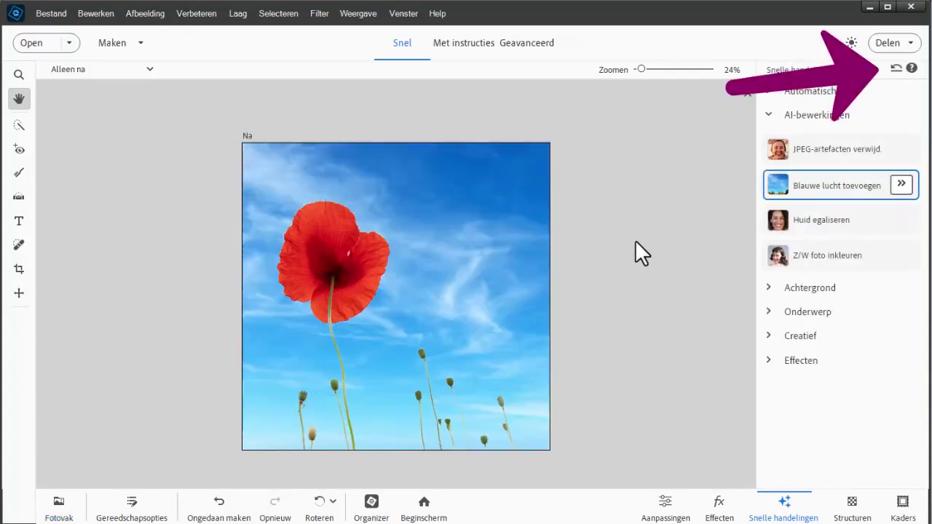
left_click(896, 69)
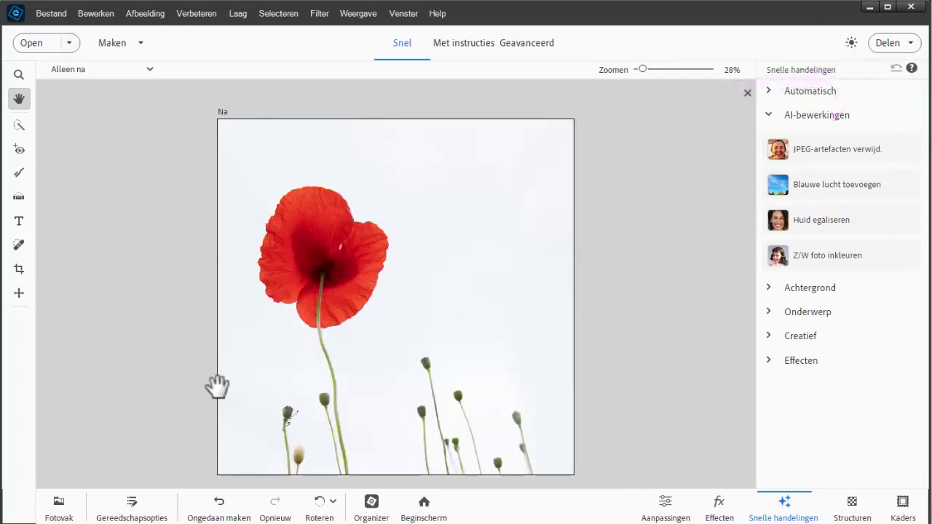
left_click(59, 506)
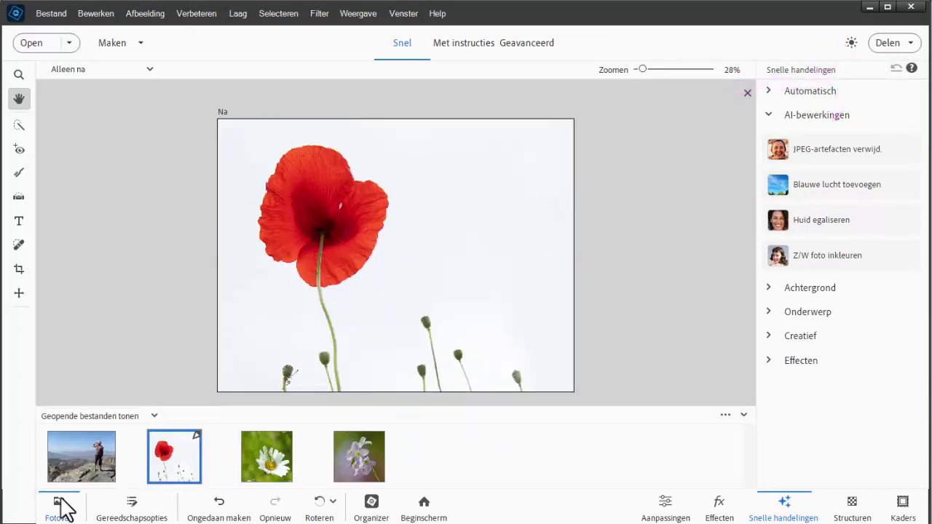
left_click(348, 466)
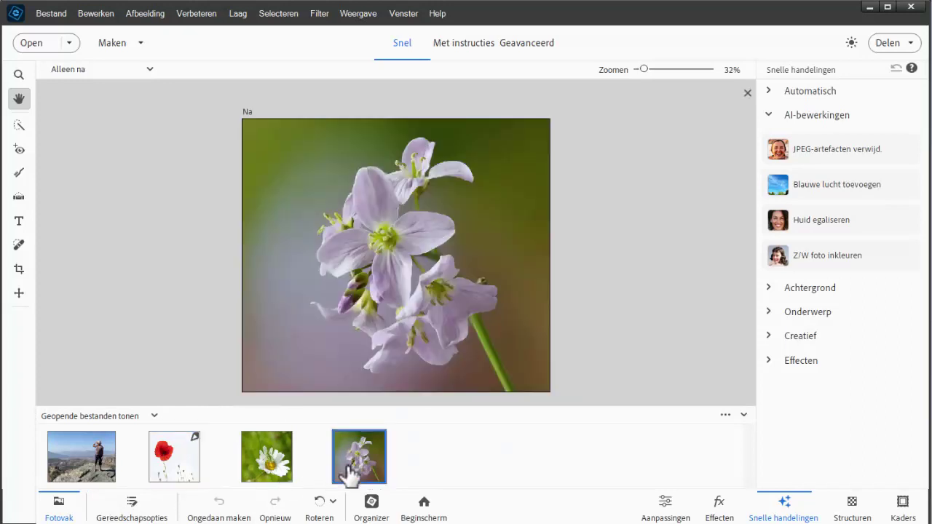
Step: Try Achtergrond verwijderen on pinksterbloem, reset it, and switch to Met instructies mode
left_click(768, 290)
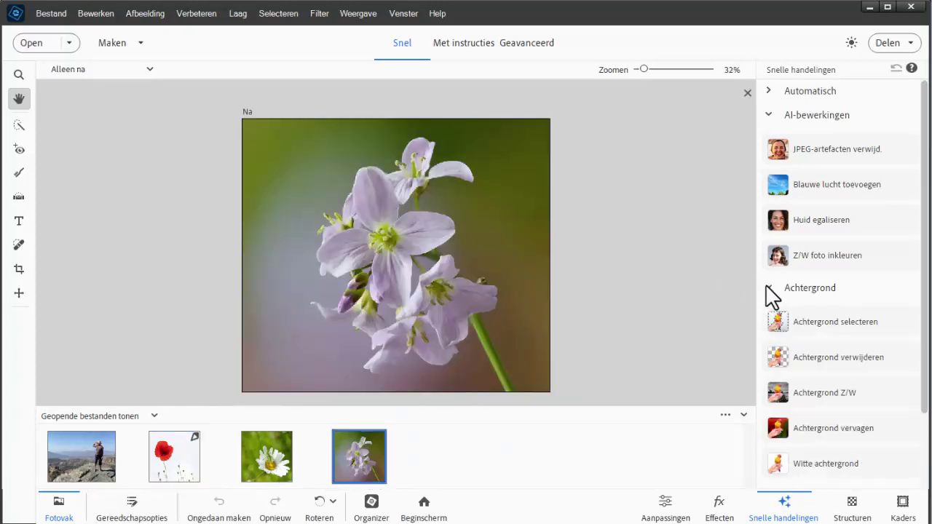
left_click(817, 360)
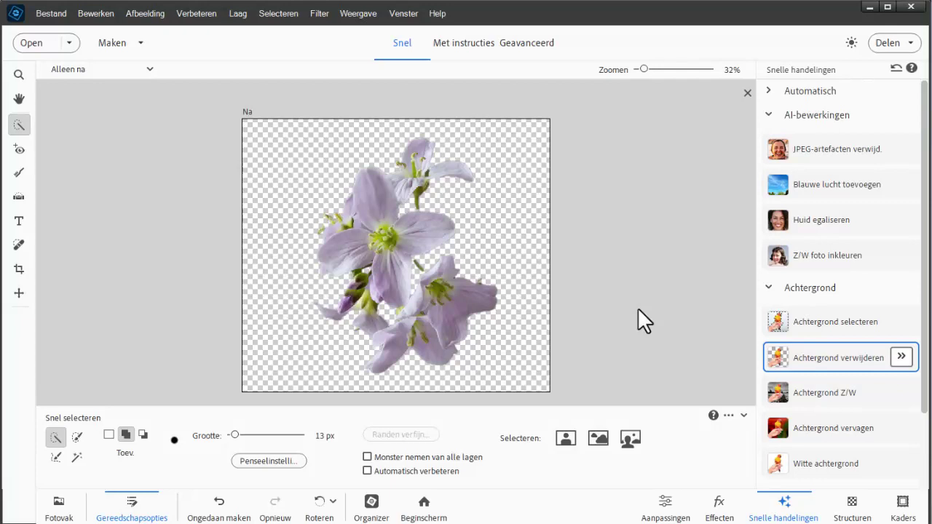
left_click(895, 69)
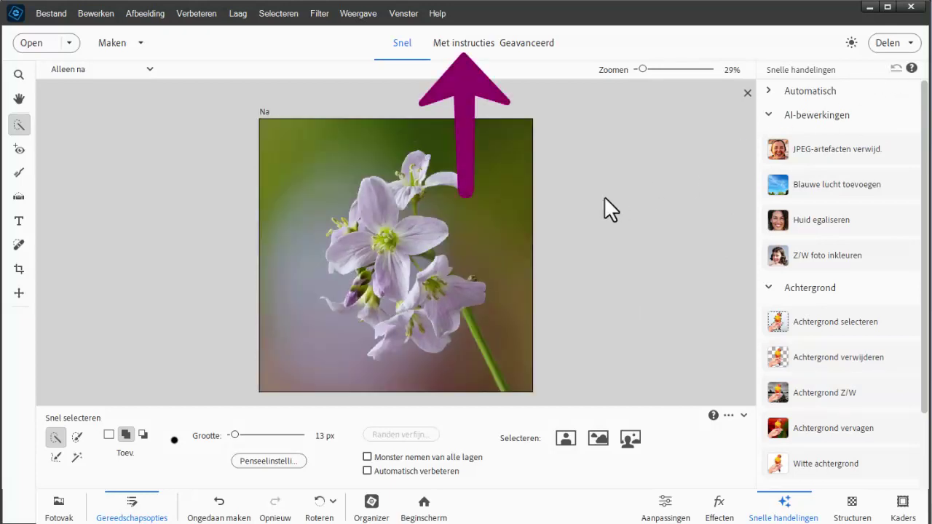
left_click(490, 51)
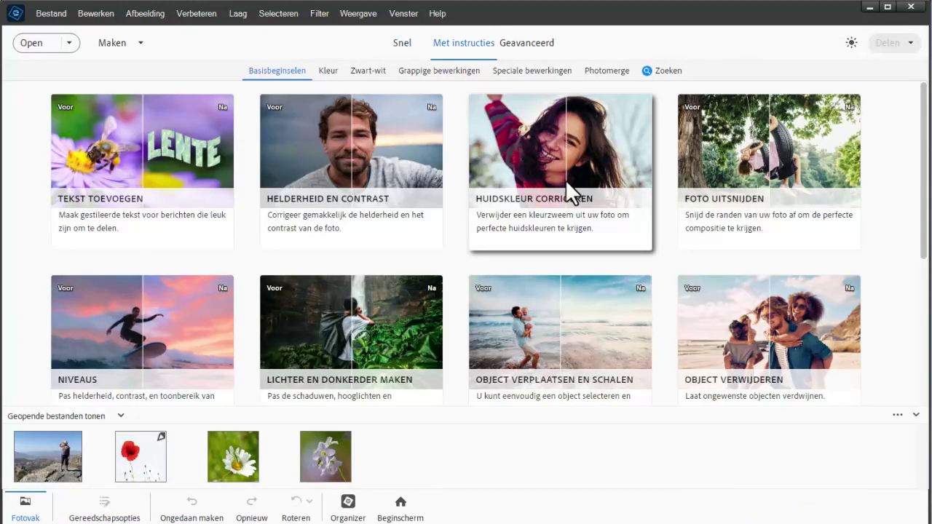
Step: Start the Tekst toevoegen guided edit on the pinksterbloem photo from the Recent guided edits
left_click(667, 73)
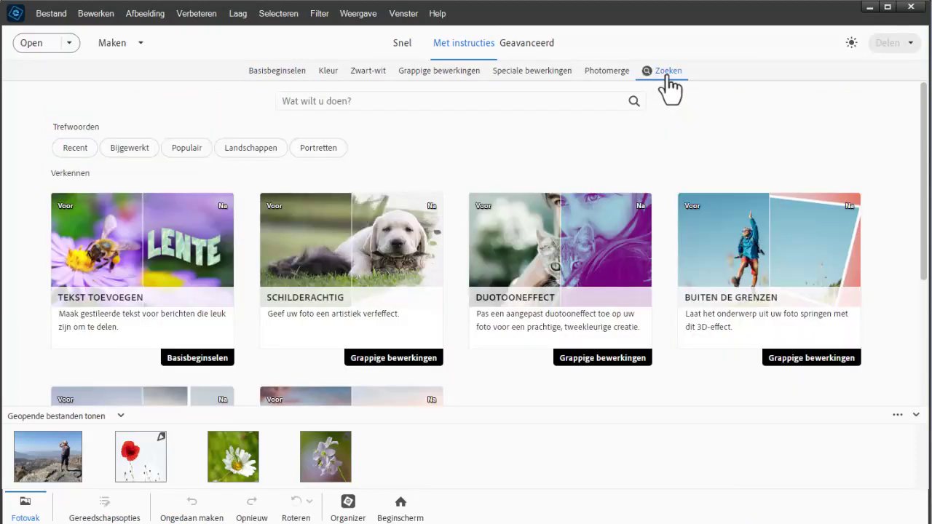
left_click(74, 149)
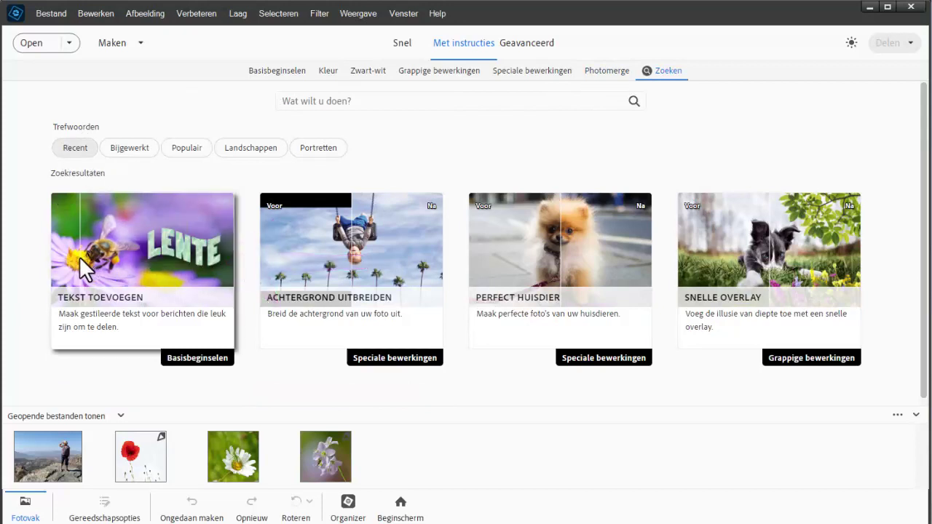
left_click(153, 275)
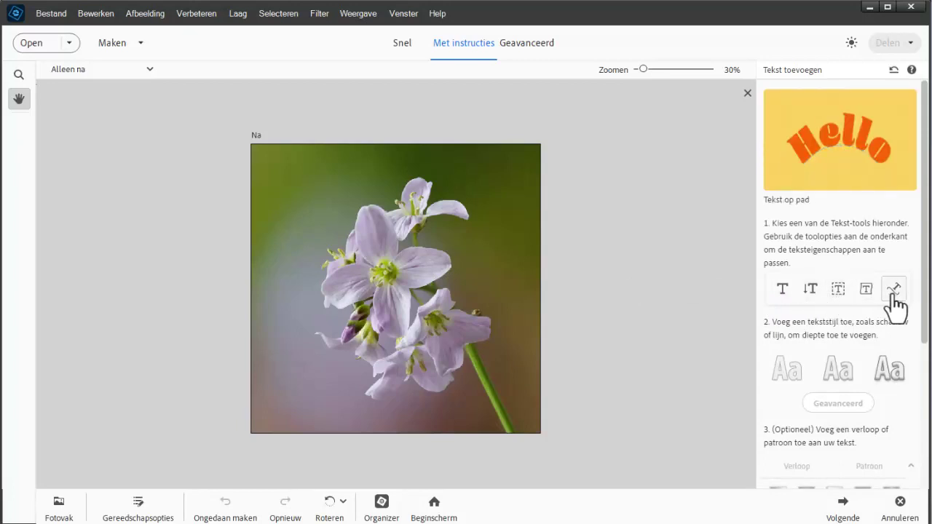
Step: Add 'PINKSTERBLOEM' as 36 pt horizontal text at the photo's top-left and commit it
left_click(790, 294)
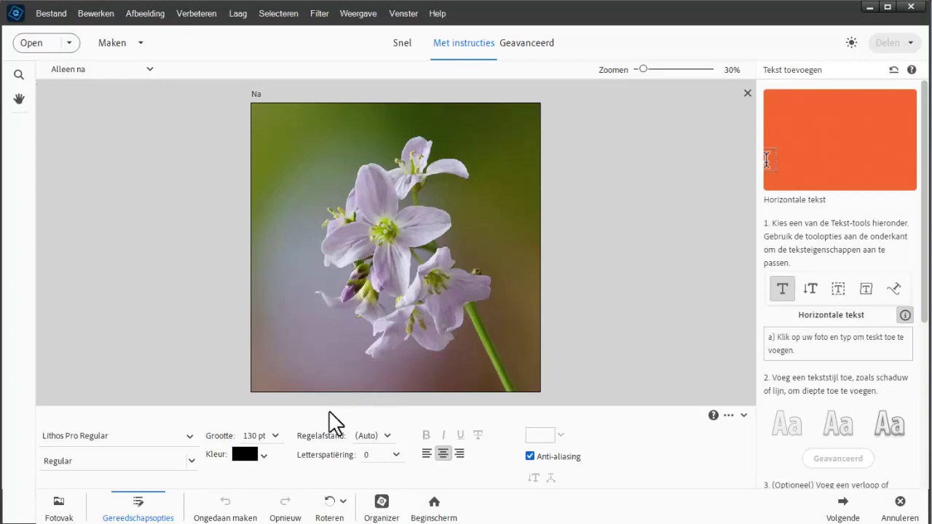
left_click(274, 436)
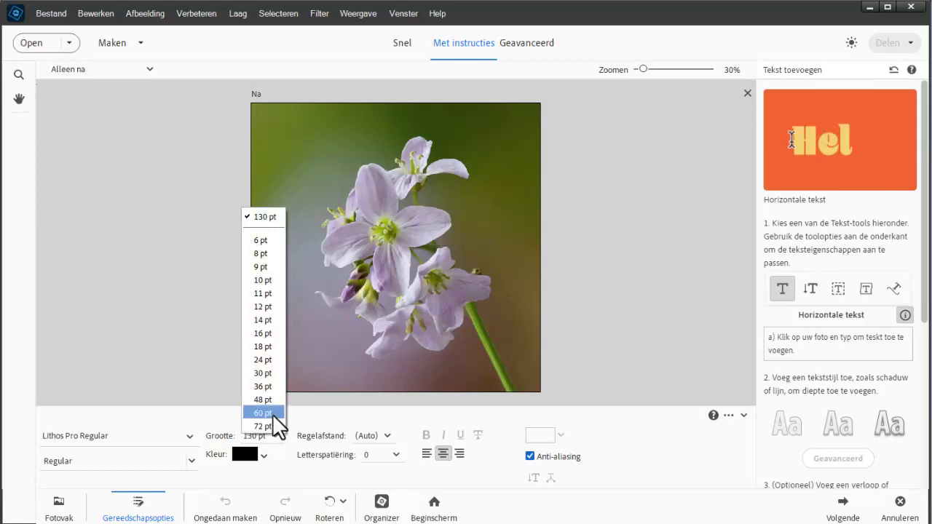
left_click(263, 386)
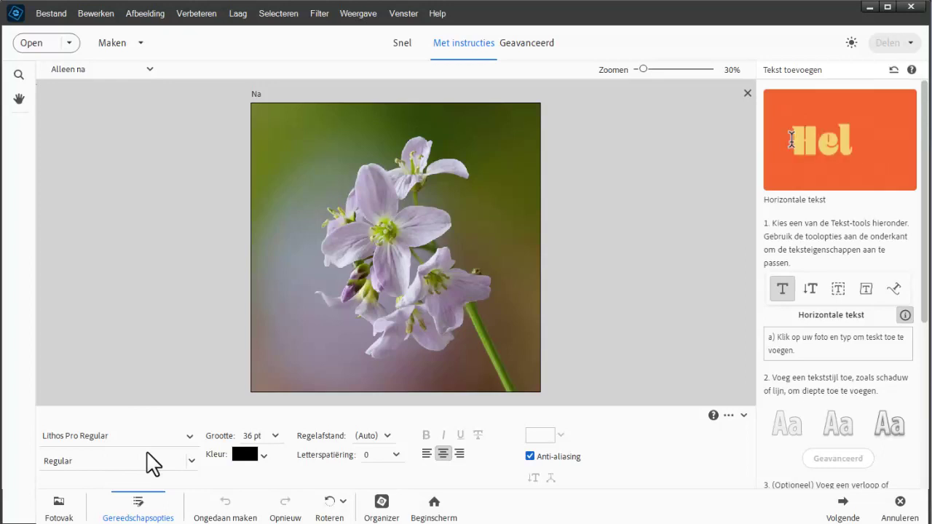
left_click(282, 120)
type("PINK")
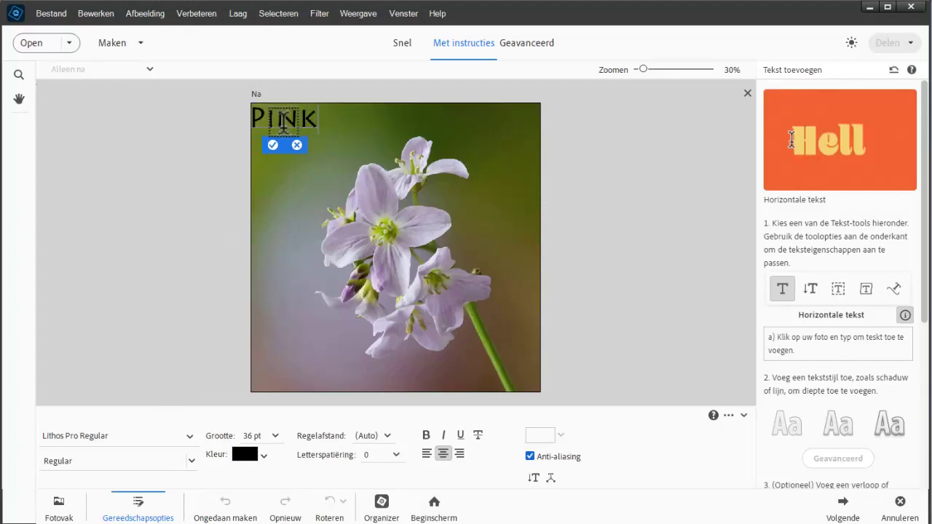
type("STERB")
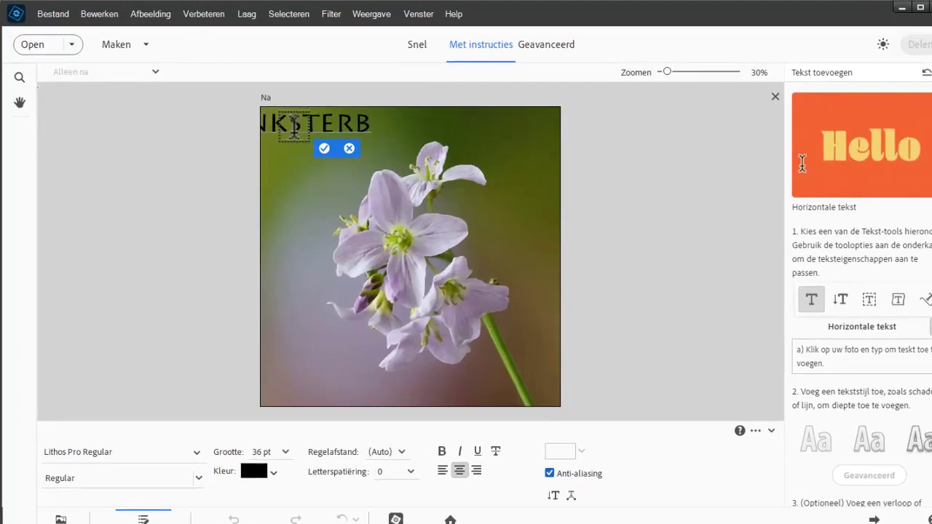
type("LOEM")
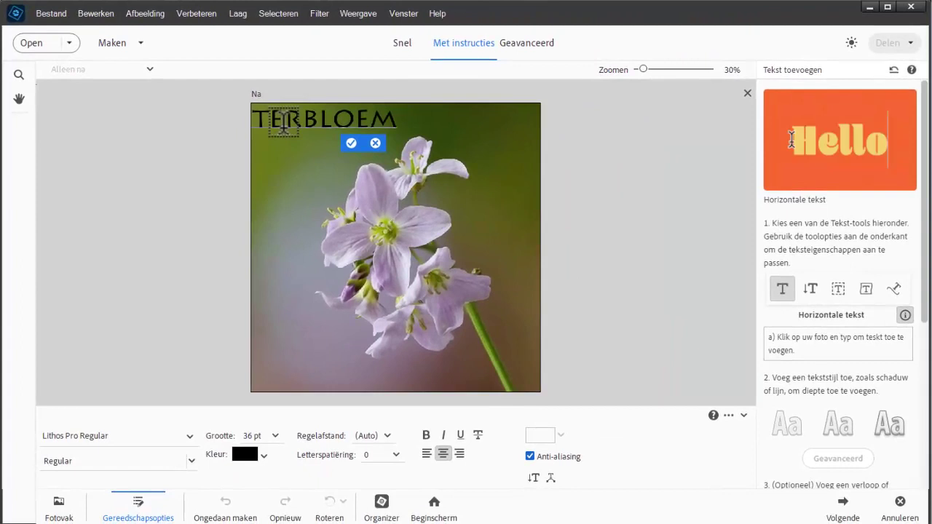
left_click(351, 143)
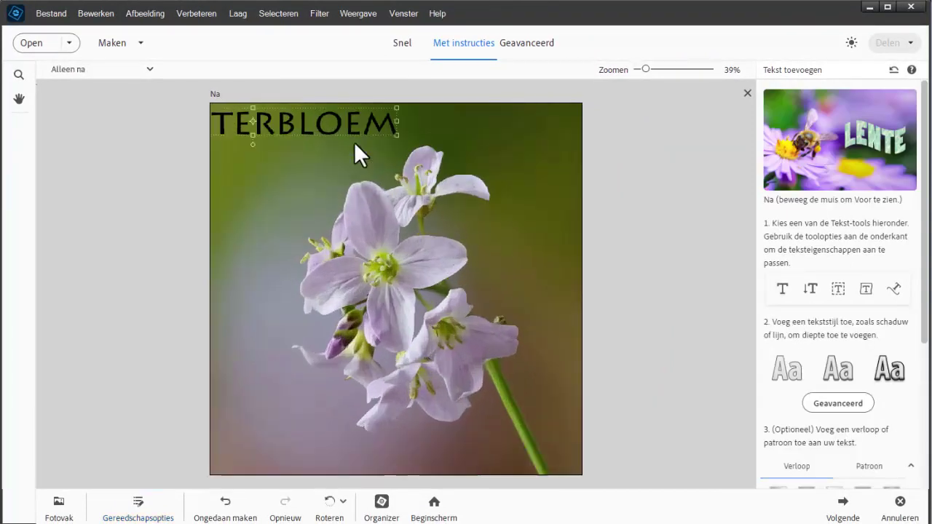
Step: Centre the PINKSTERBLOEM title at the top and give it a white outlined text style
left_click_drag(315, 129, 441, 128)
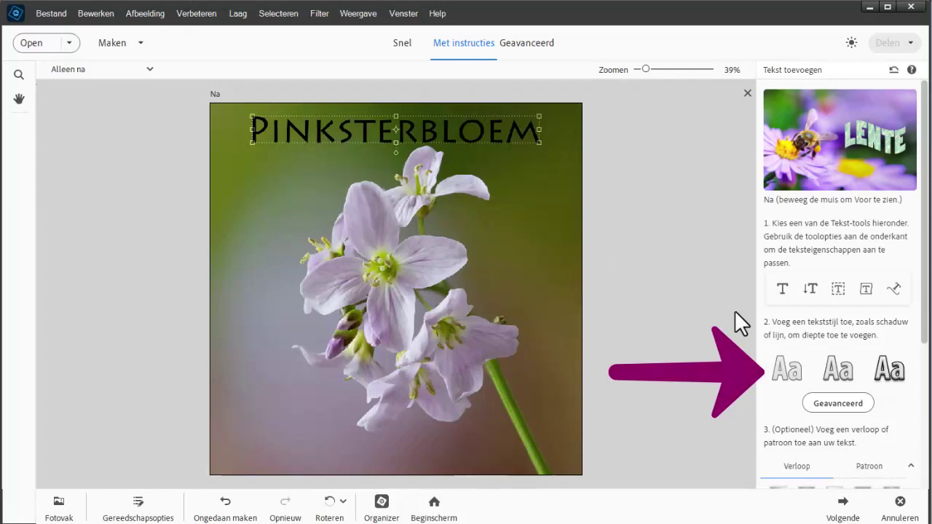
left_click(795, 371)
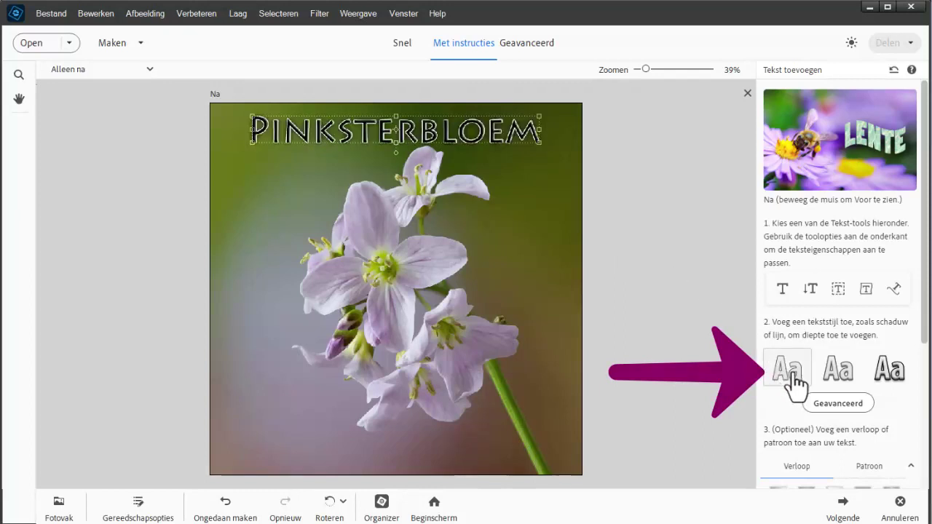
left_click(837, 372)
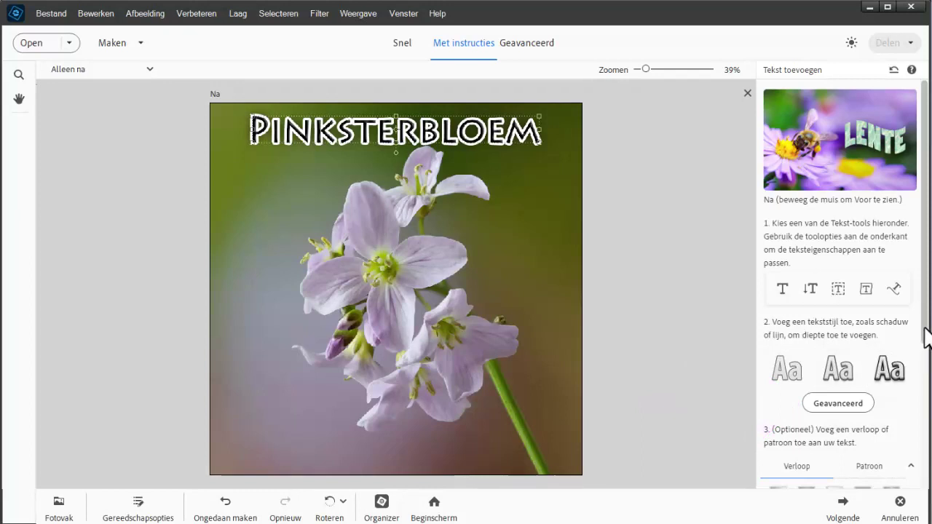
left_click_drag(926, 343, 917, 480)
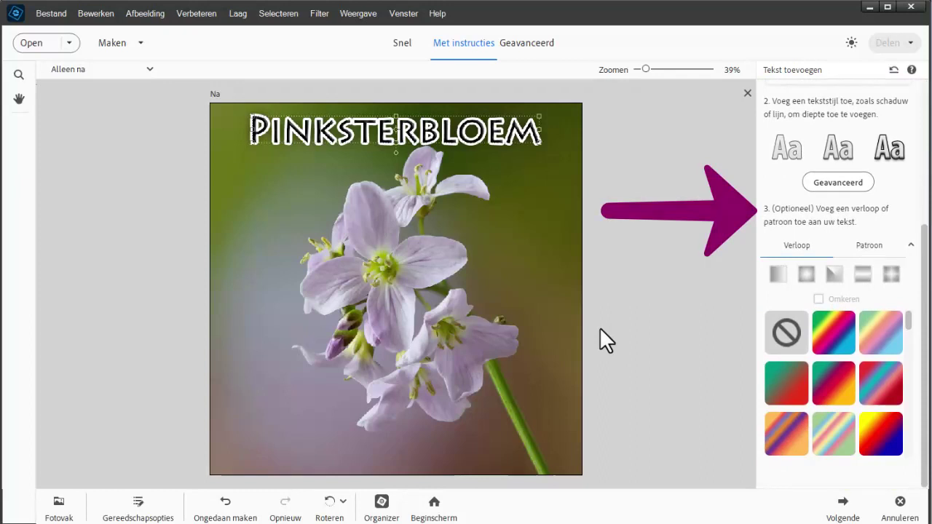
Step: Fill the title with the flower pattern after trying gradients, and finish the text edit
left_click(816, 384)
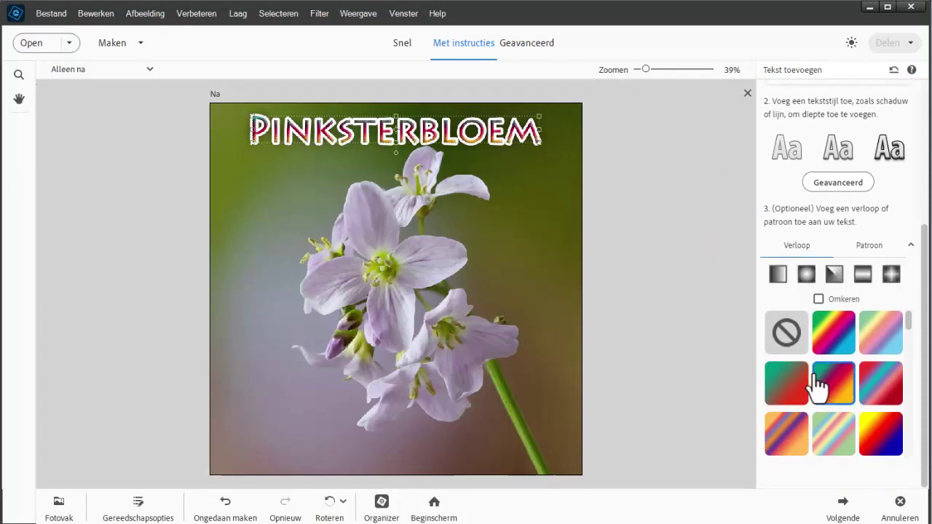
left_click(823, 431)
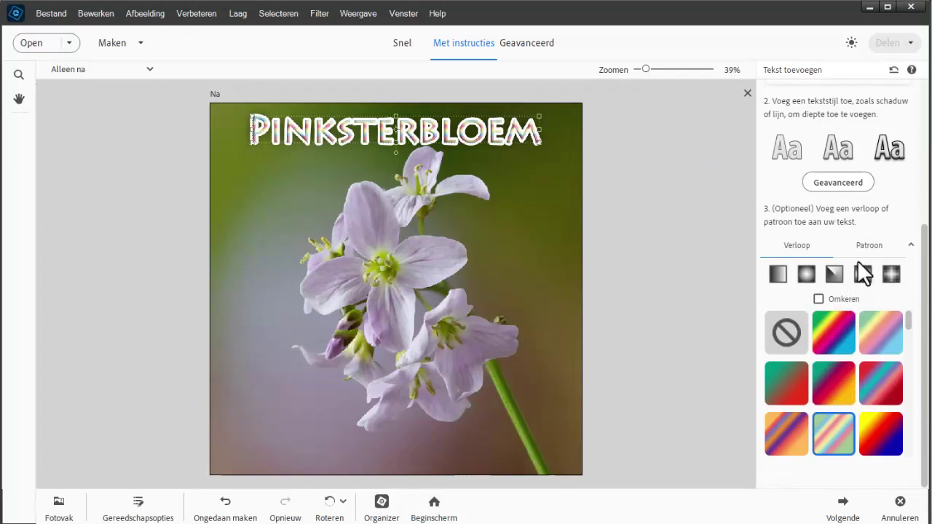
left_click(869, 245)
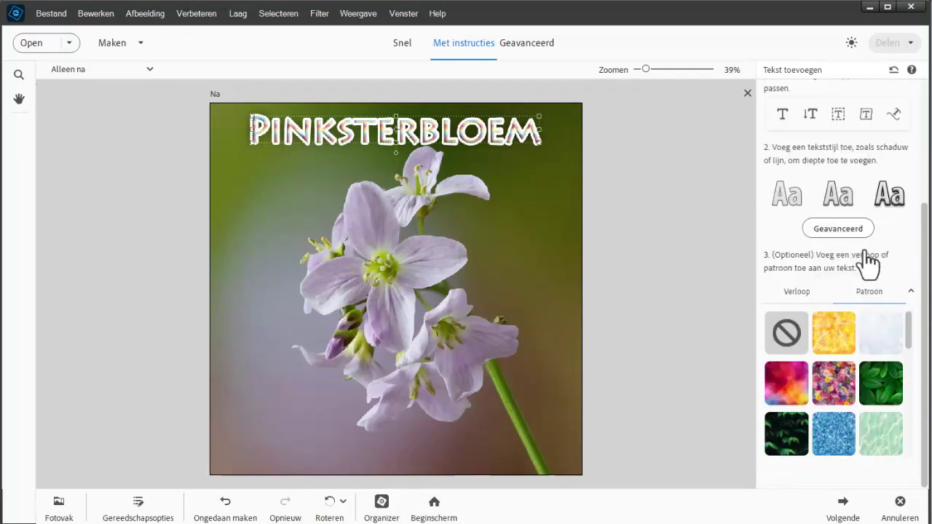
left_click(841, 391)
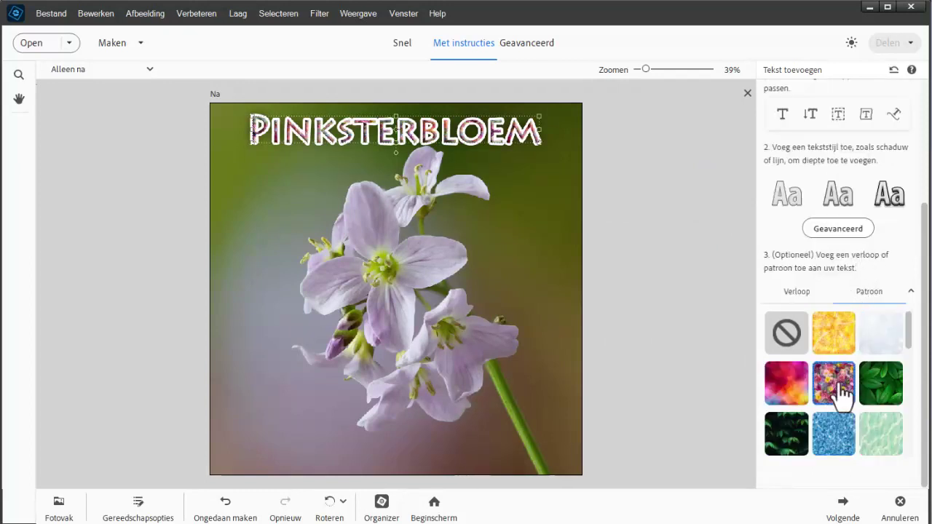
left_click(842, 502)
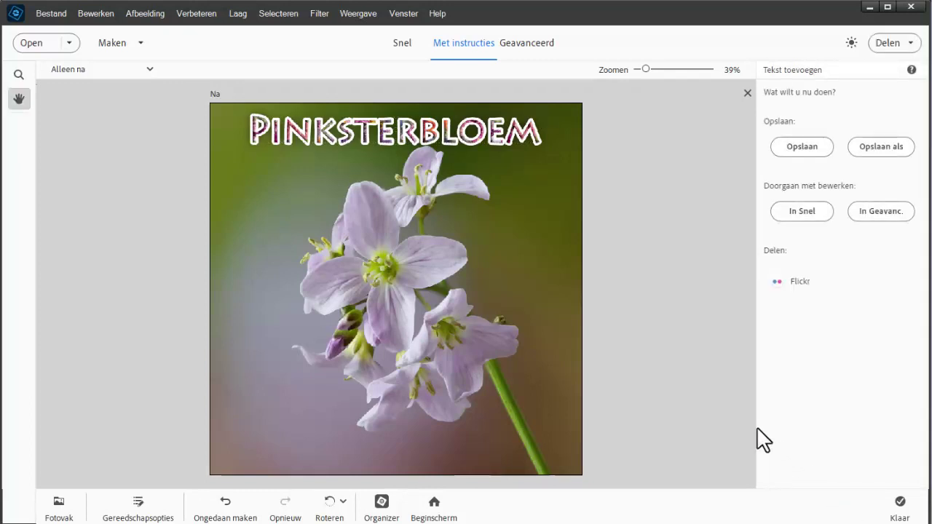
Step: Browse the Artistiek effects in Geavanceerd mode, then switch the photo to Snel mode
left_click(881, 213)
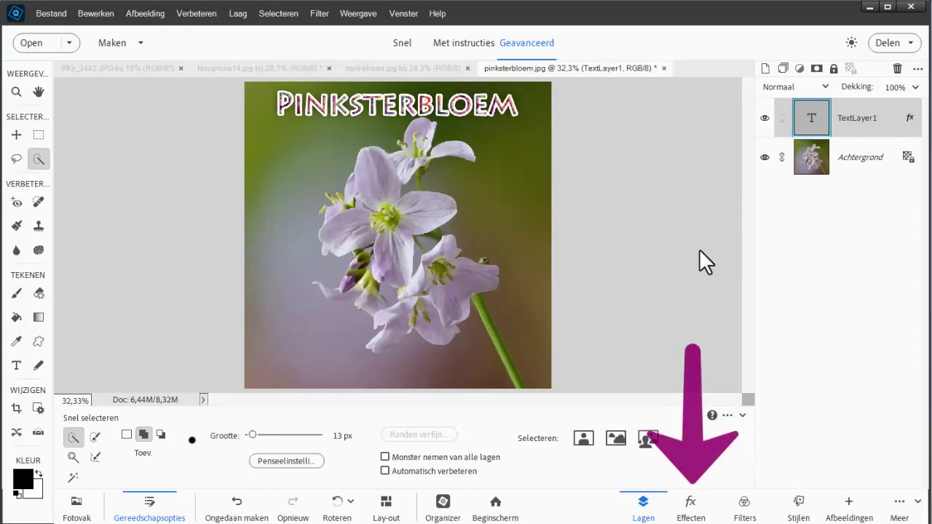
left_click(699, 510)
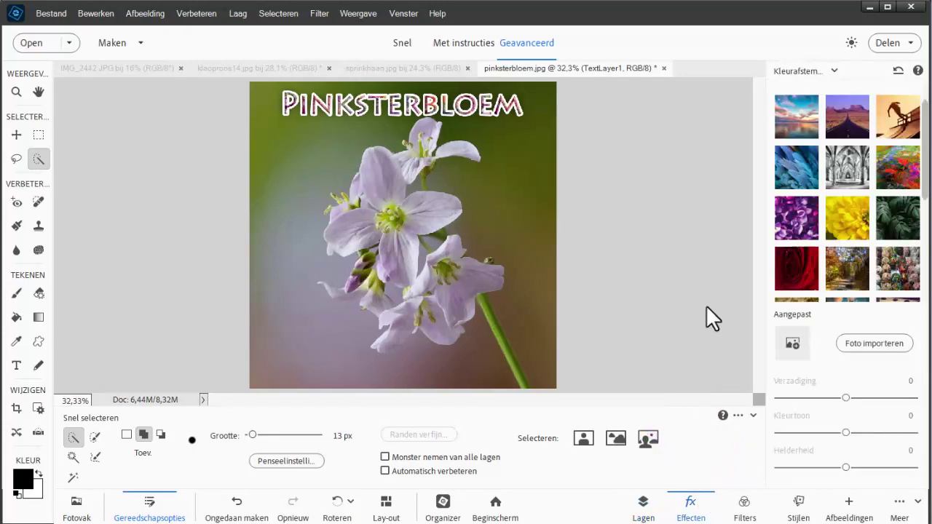
left_click(832, 73)
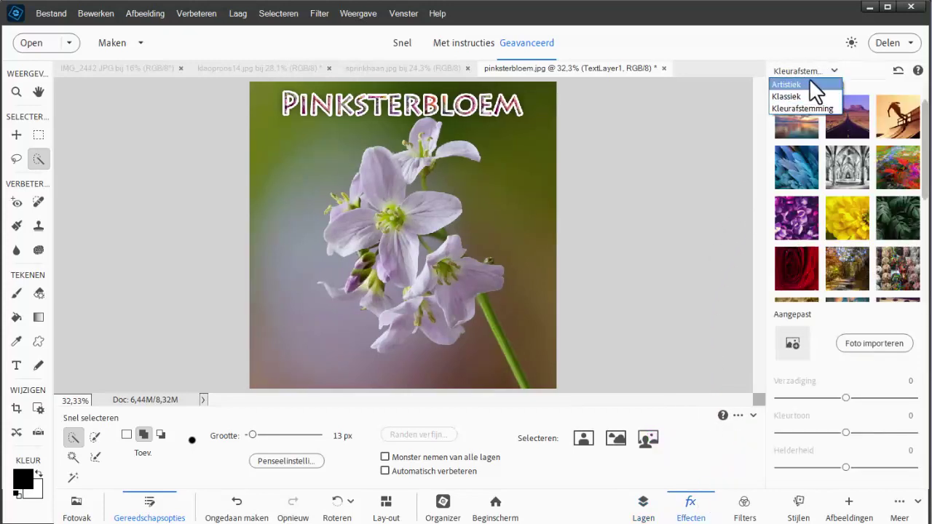
left_click(806, 80)
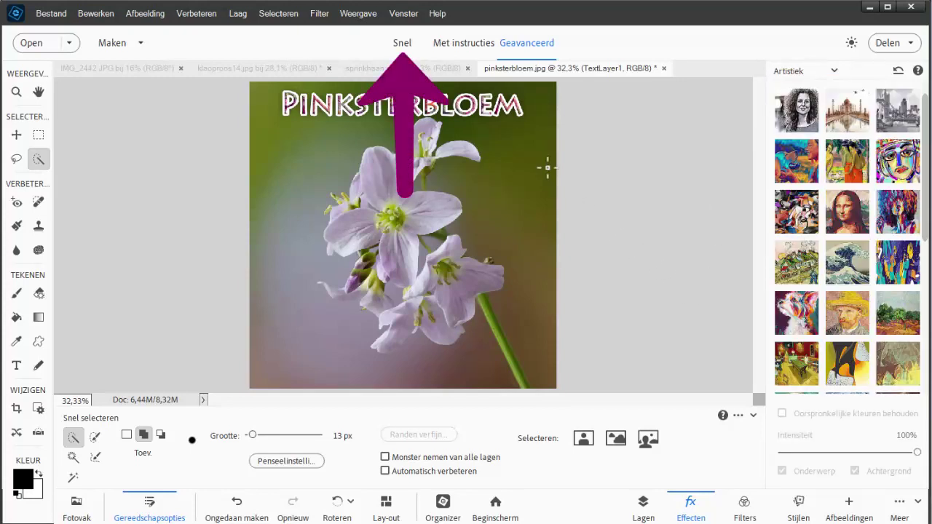
left_click(405, 44)
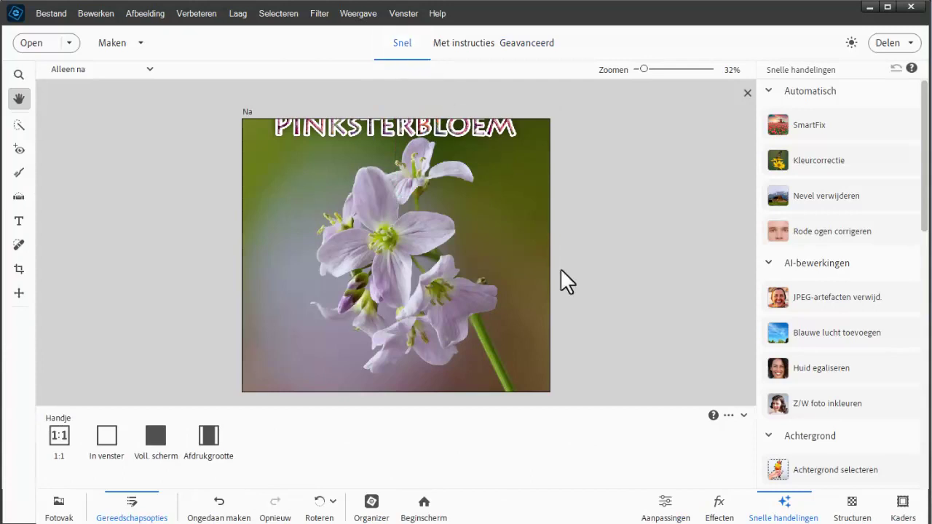
Step: Apply the colourful fourth Artistiek effect to the flower photo in Snel mode
left_click(719, 503)
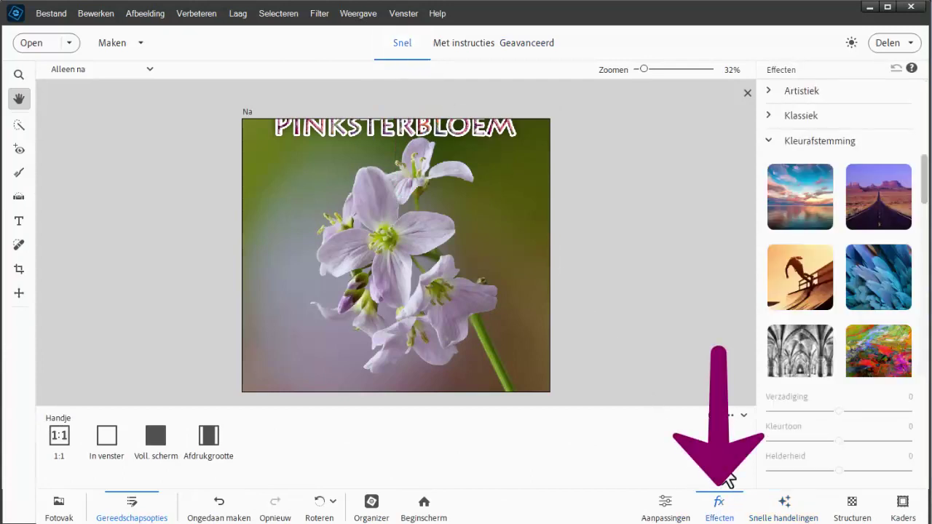
left_click(767, 91)
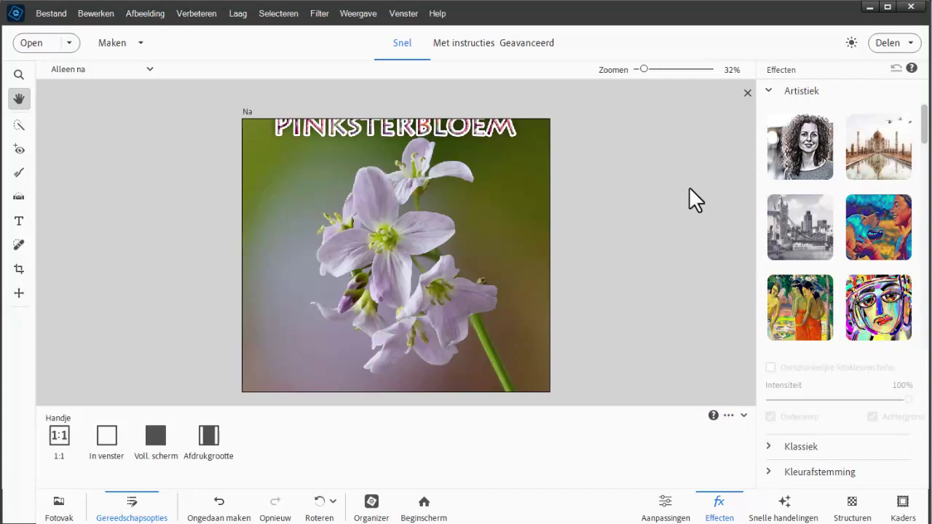
left_click(791, 300)
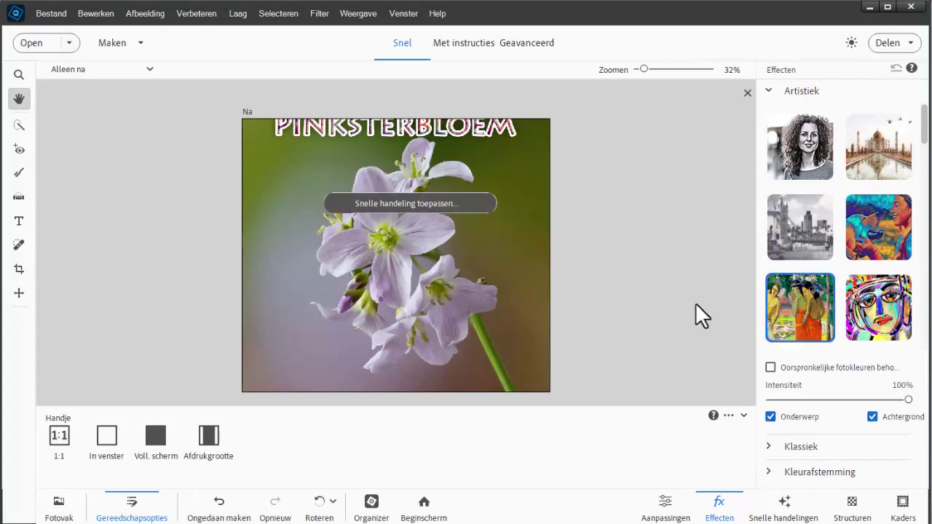
left_click(872, 317)
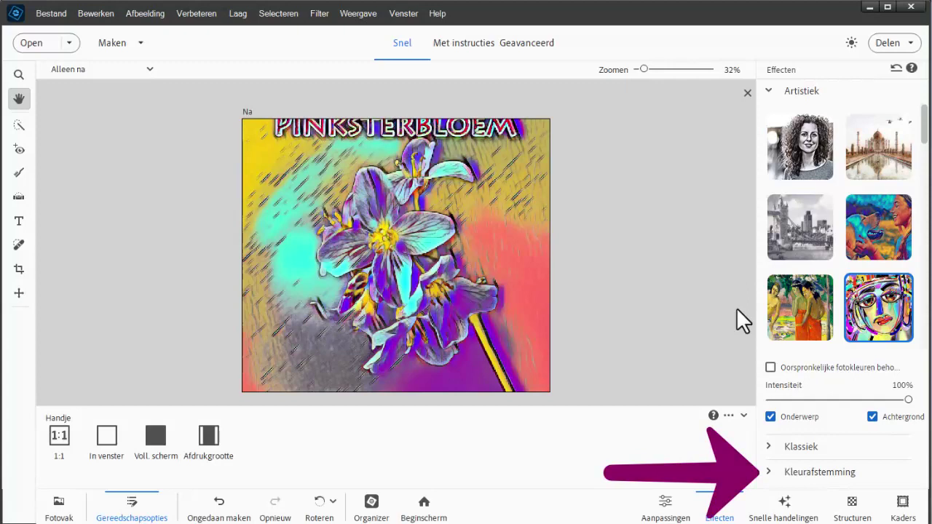
Step: Return to Geavanceerd mode and list the Kleurafstemming colour-matching effects
left_click(768, 472)
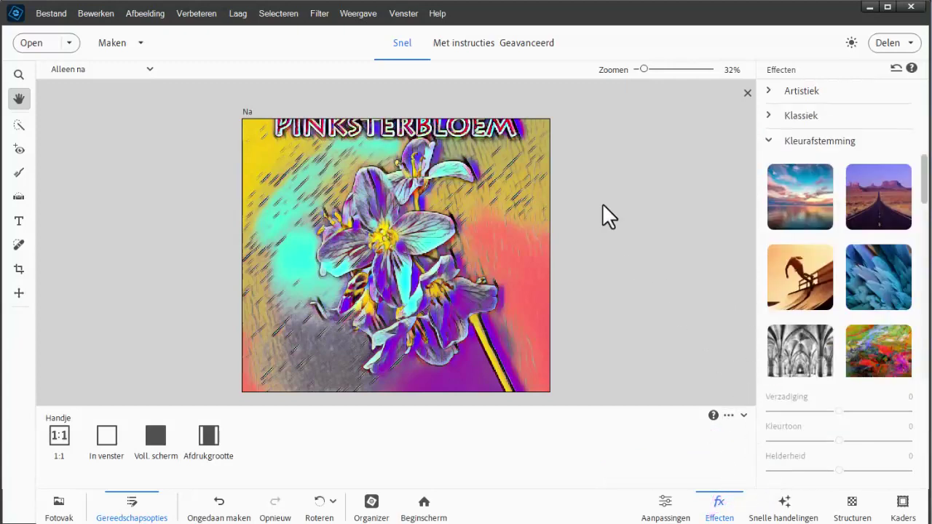
left_click(518, 49)
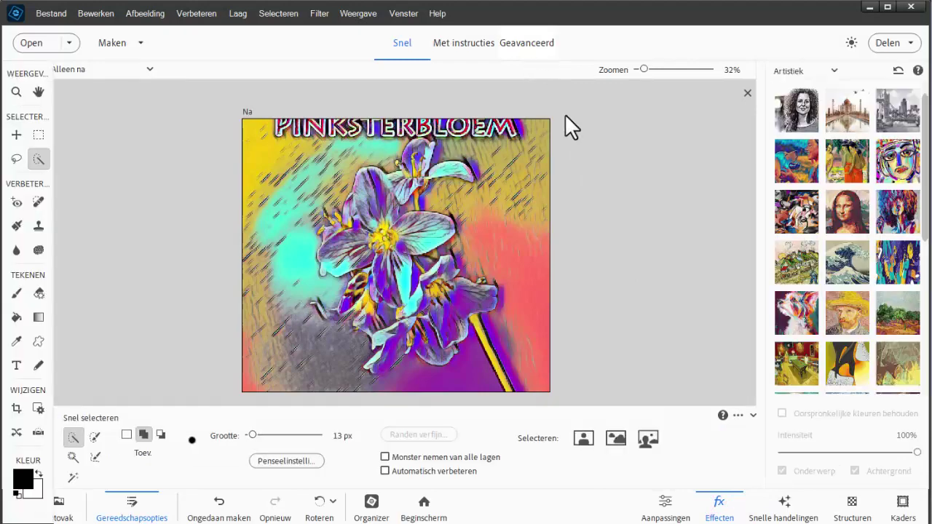
left_click(834, 72)
left_click(807, 107)
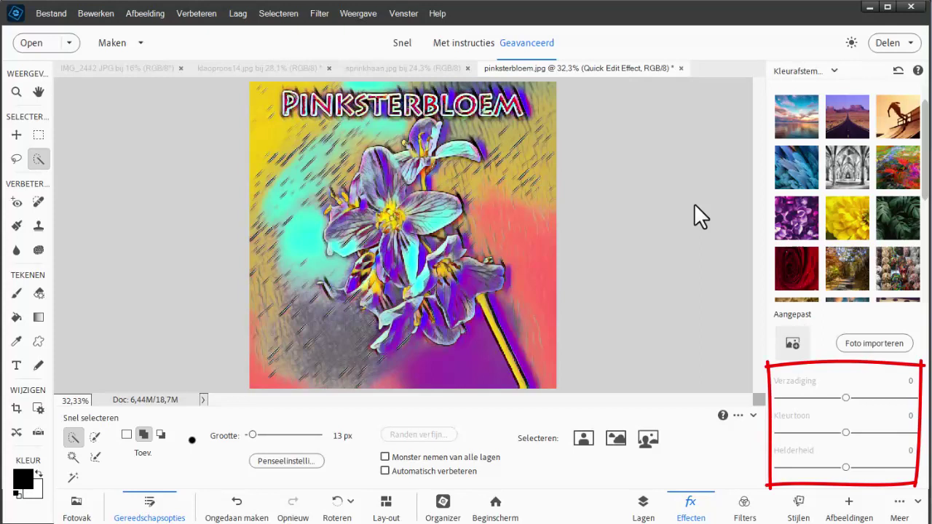
Step: Tint the flower photo with the purple preset, then apply it to the grasshopper daisy photo
left_click(794, 219)
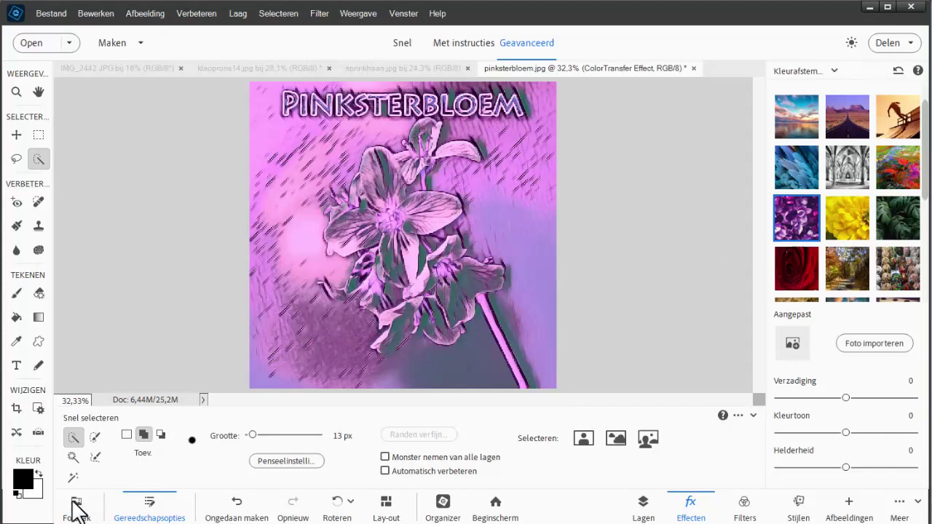
left_click(76, 506)
left_click(191, 456)
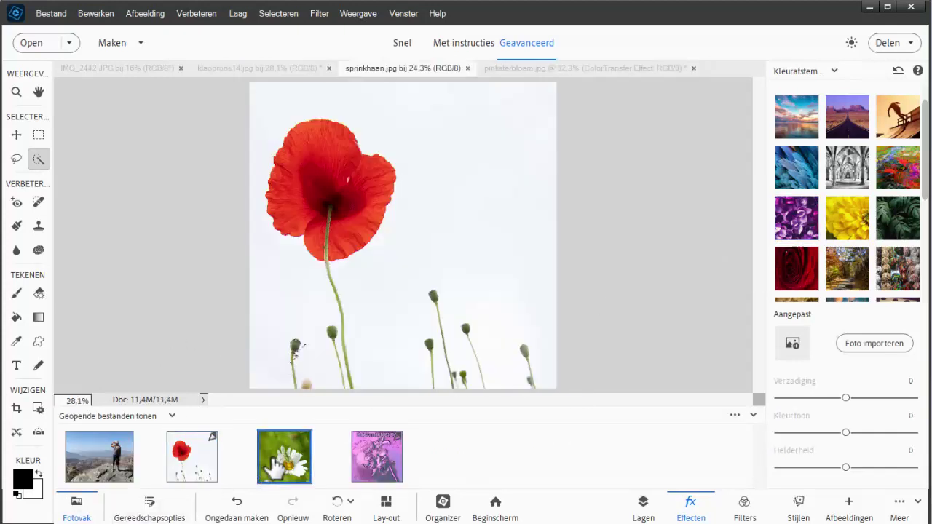
left_click(284, 456)
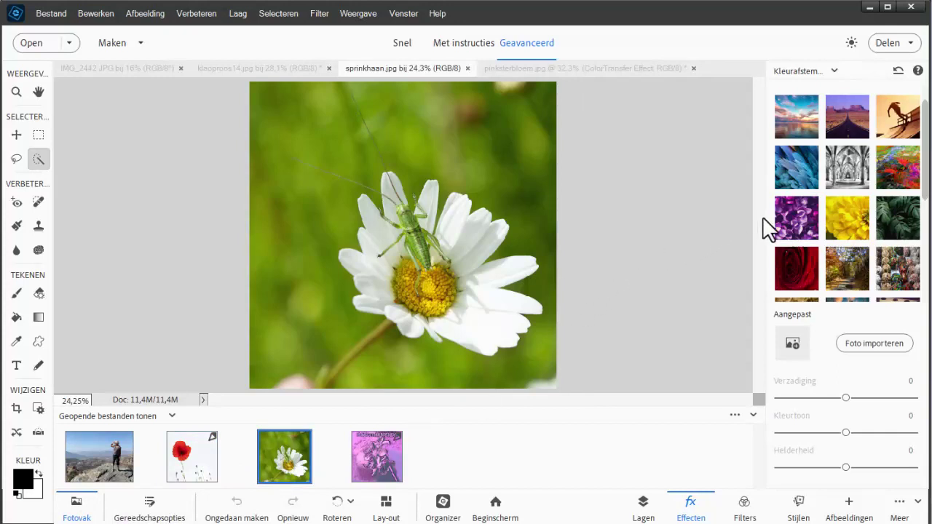
left_click(796, 218)
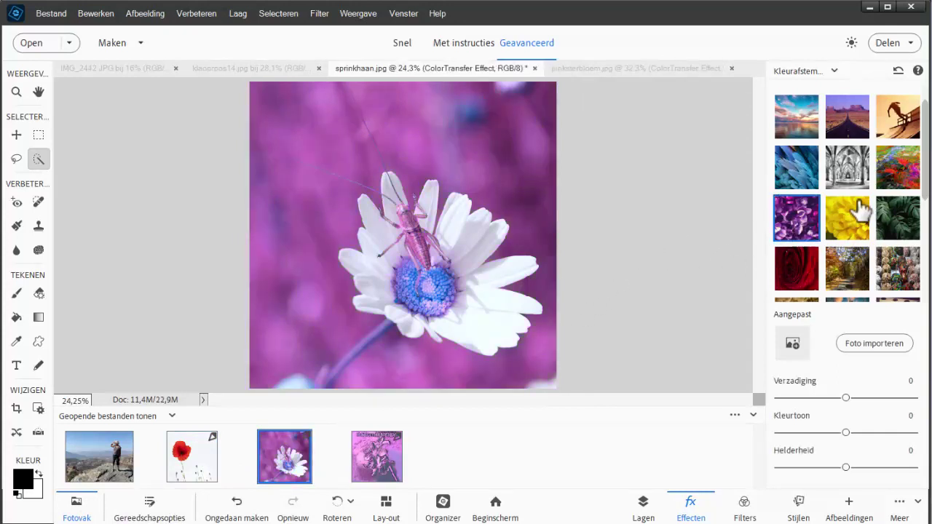
Step: Give the daisy photo the teal colour-match preset with saturation -27 and hue -19
scroll(925, 175, "down", 1)
left_click_drag(924, 175, 922, 263)
left_click(843, 218)
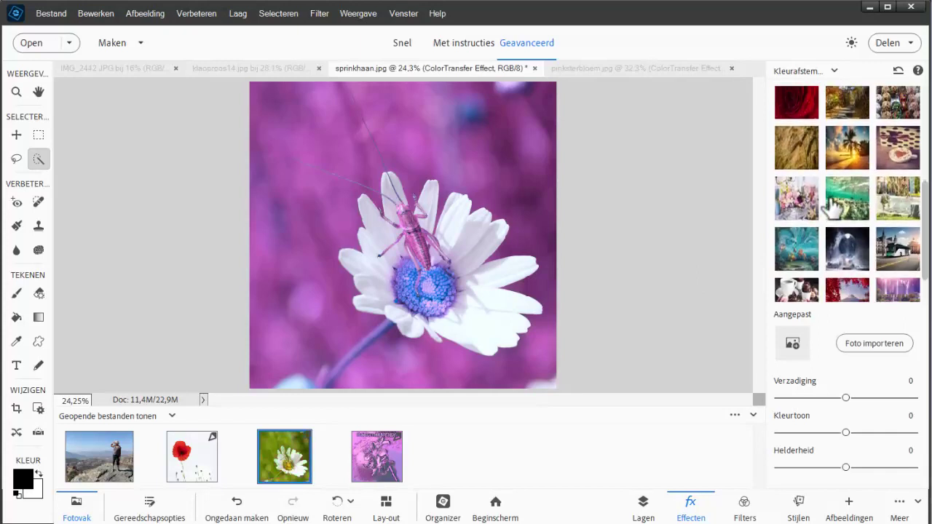
left_click(803, 256)
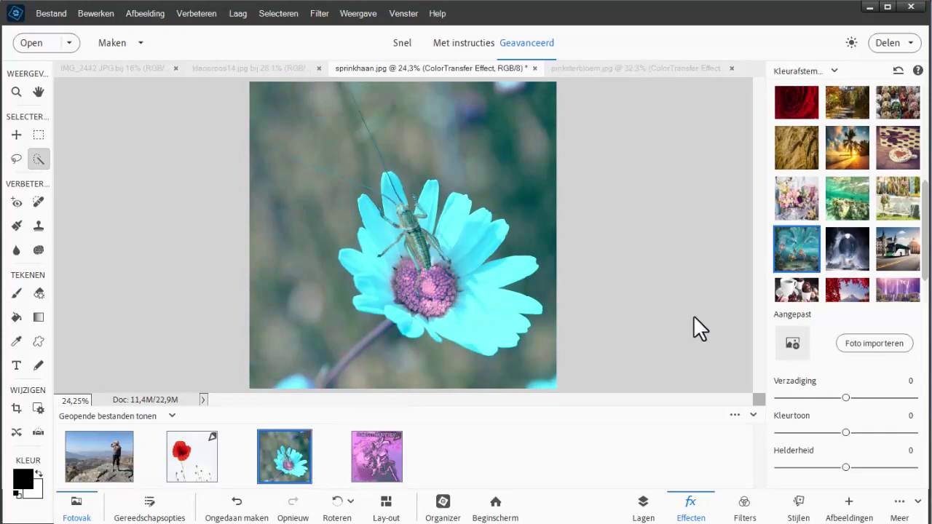
left_click_drag(846, 398, 783, 398)
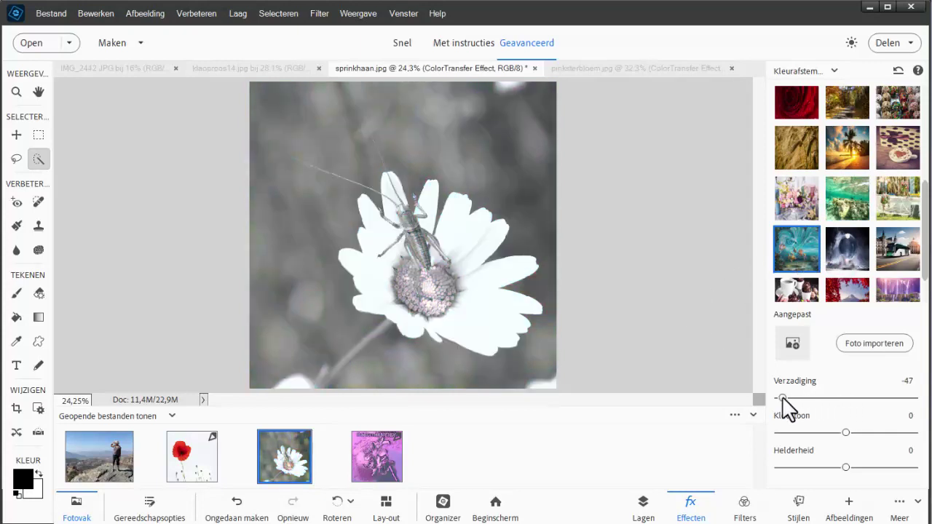
left_click_drag(780, 396, 811, 399)
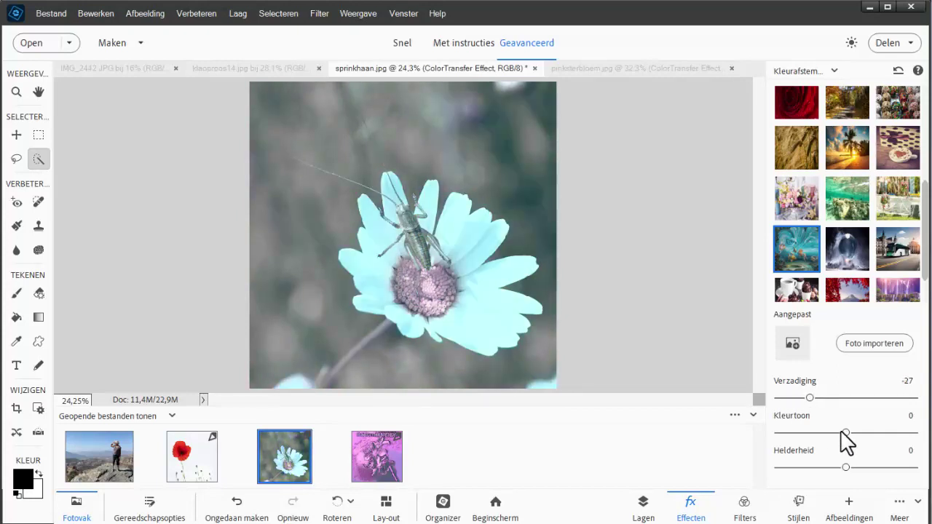
left_click_drag(846, 433, 830, 432)
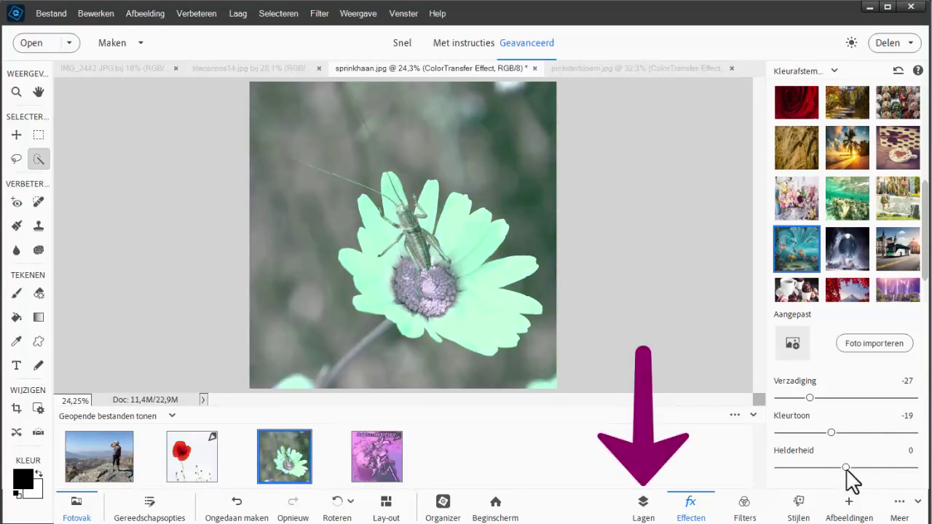
Step: Lower the ColorTransfer Effect layer's Dekking from 45% to 31% in the Layers panel
left_click(644, 510)
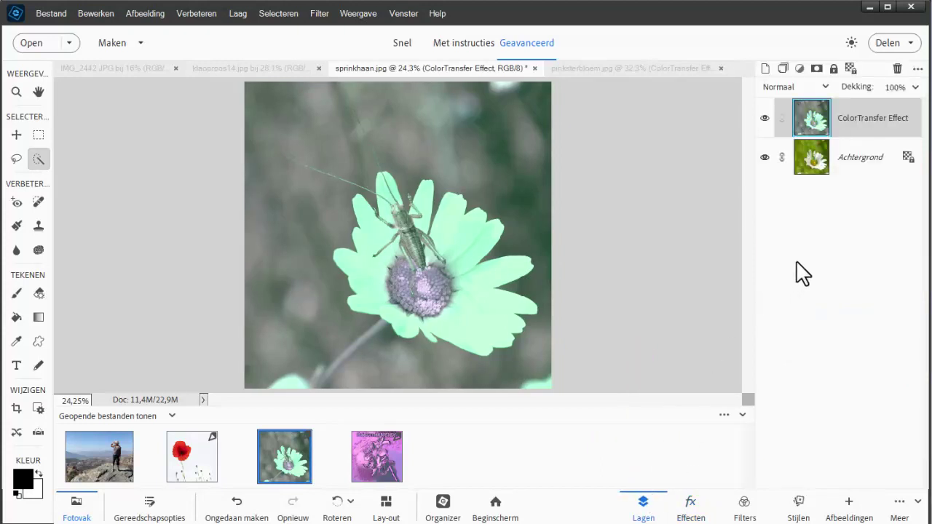
left_click_drag(861, 88, 826, 86)
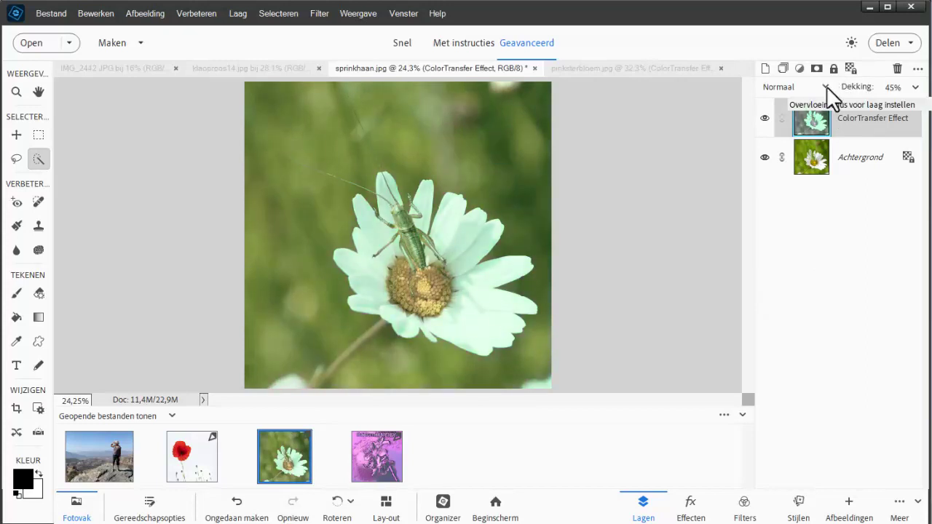
left_click_drag(852, 87, 847, 89)
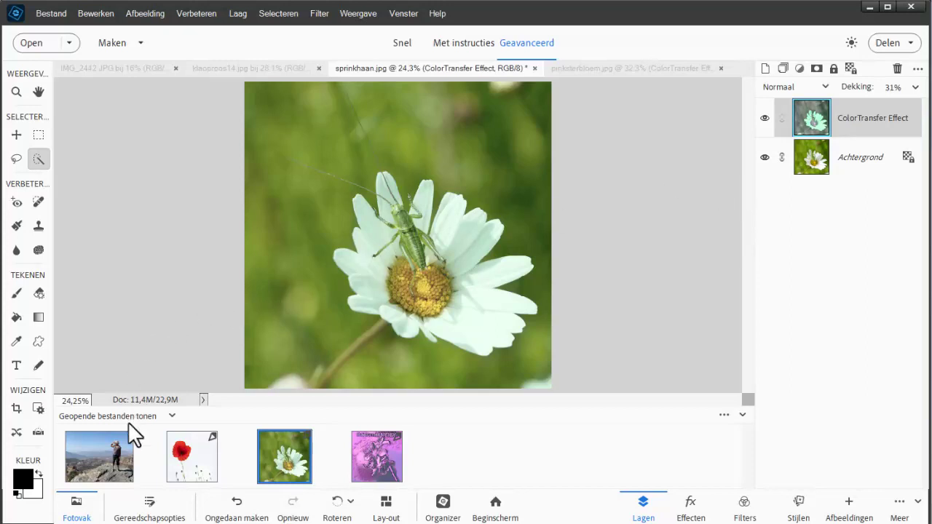
Step: Switch to IMG_2442.JPG, try Select Sky with Quick Selection, then deselect with Ctrl+D
left_click(95, 460)
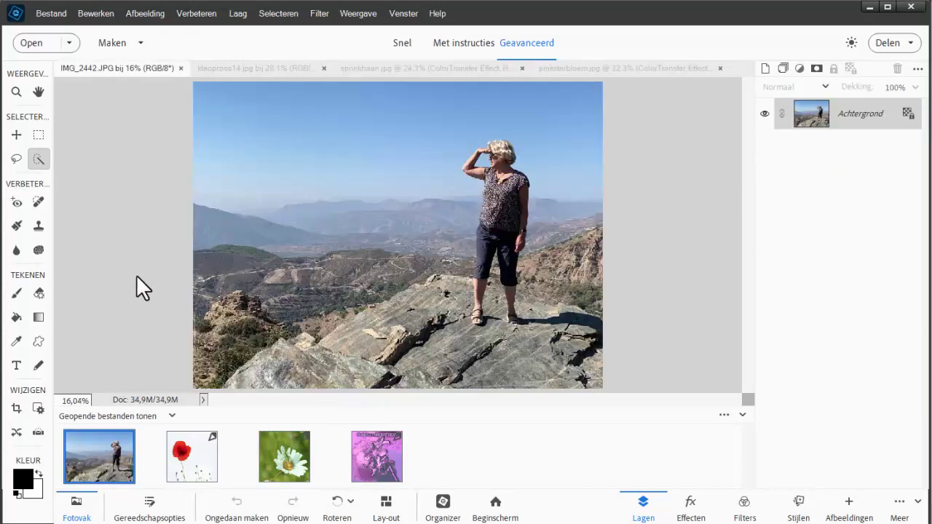
left_click(39, 158)
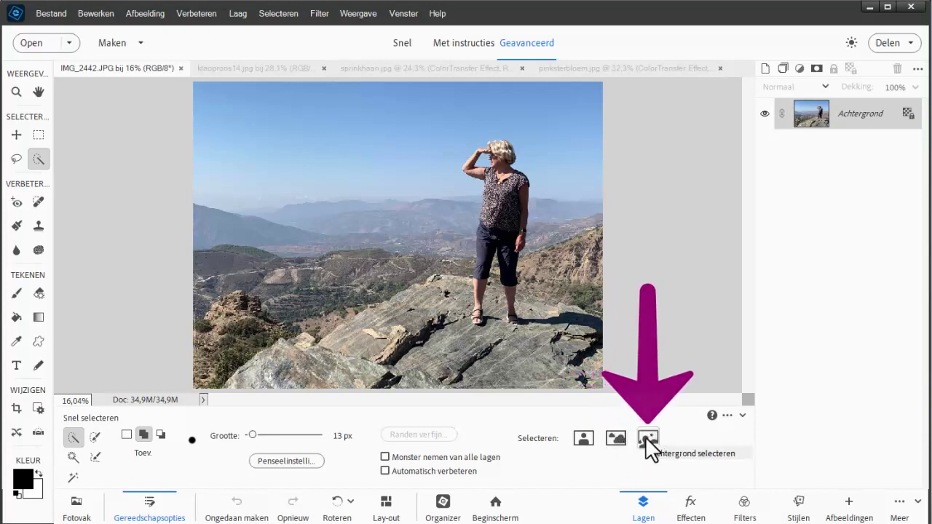
left_click(616, 439)
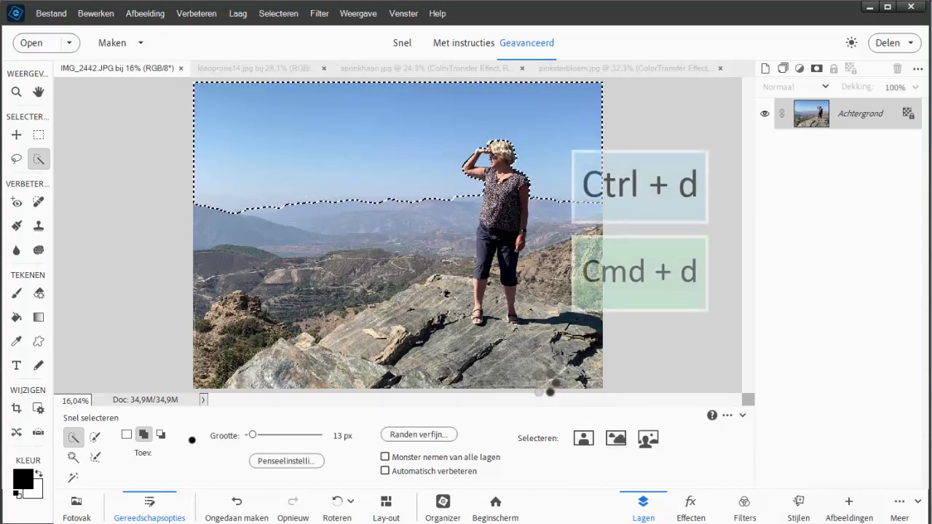
key("ctrl+d")
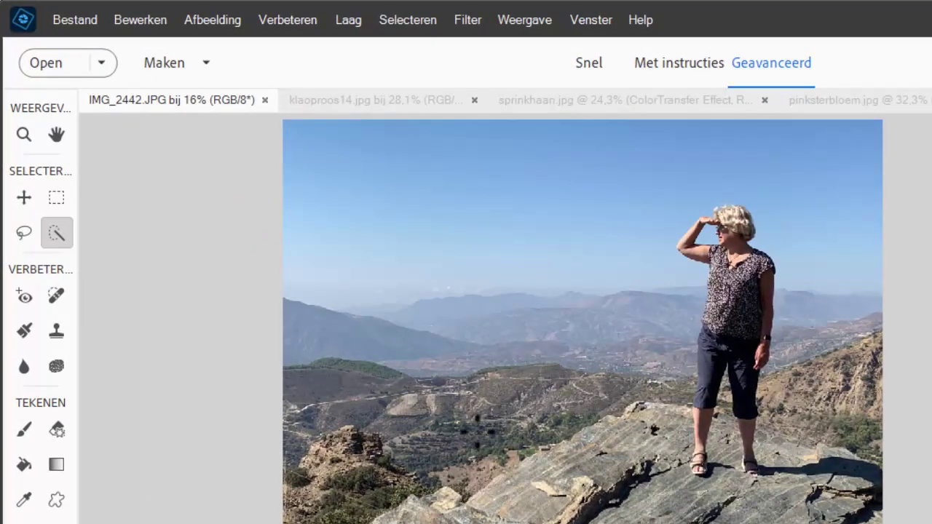
Step: Open and cancel the Adobe Stock search, then show the Afbeeldingen background library
left_click(75, 22)
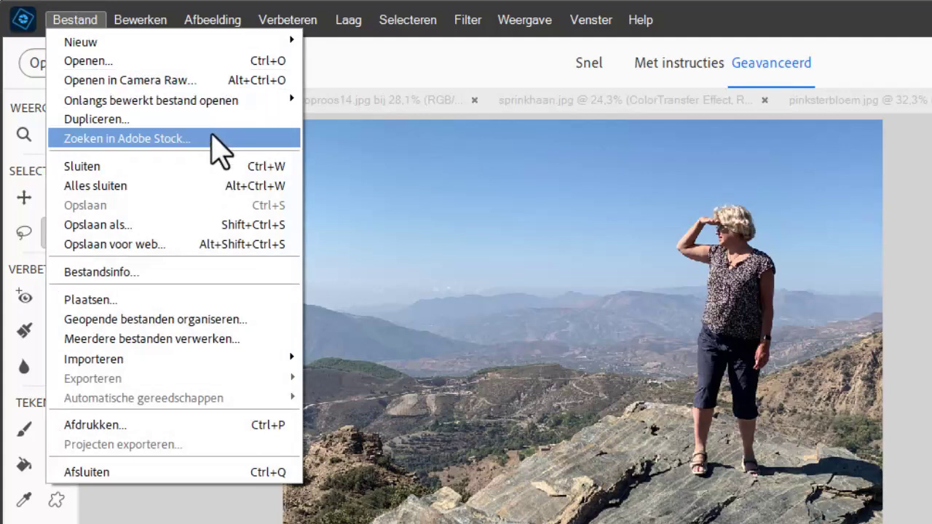
left_click(212, 138)
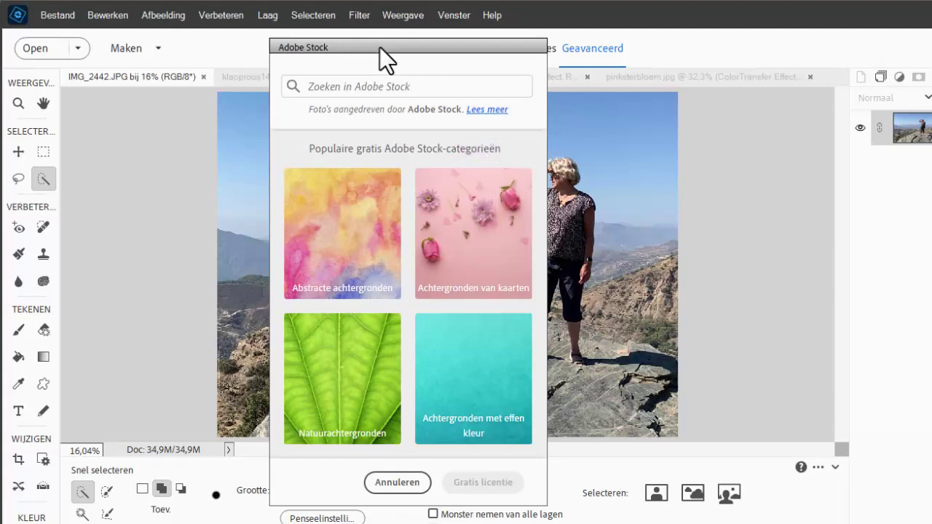
left_click(408, 484)
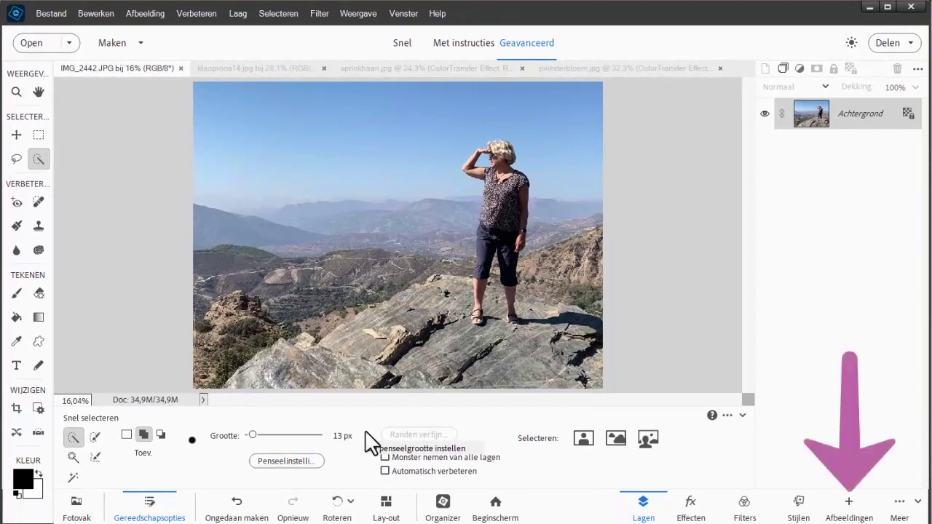
left_click(847, 508)
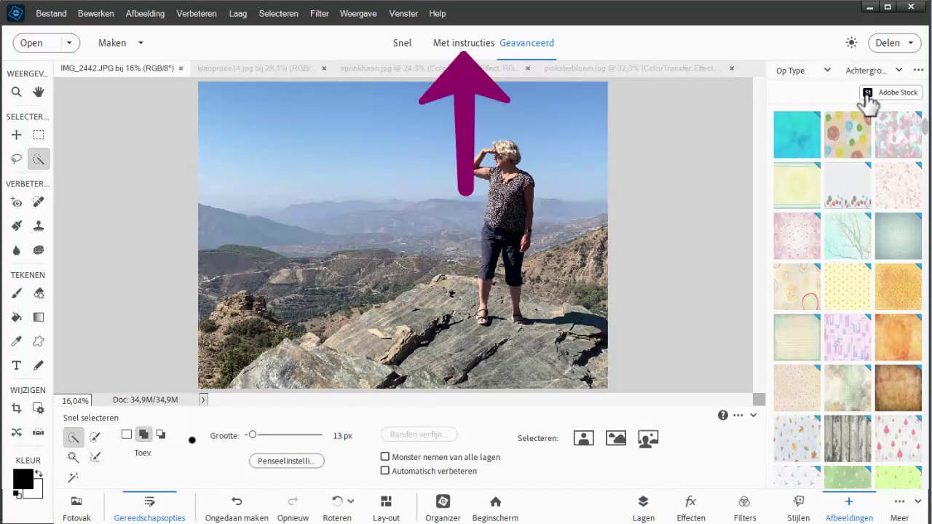
Step: In Met instructies mode, search 'verd' and choose 'Vervang de achtergrond van uw foto'
left_click(461, 43)
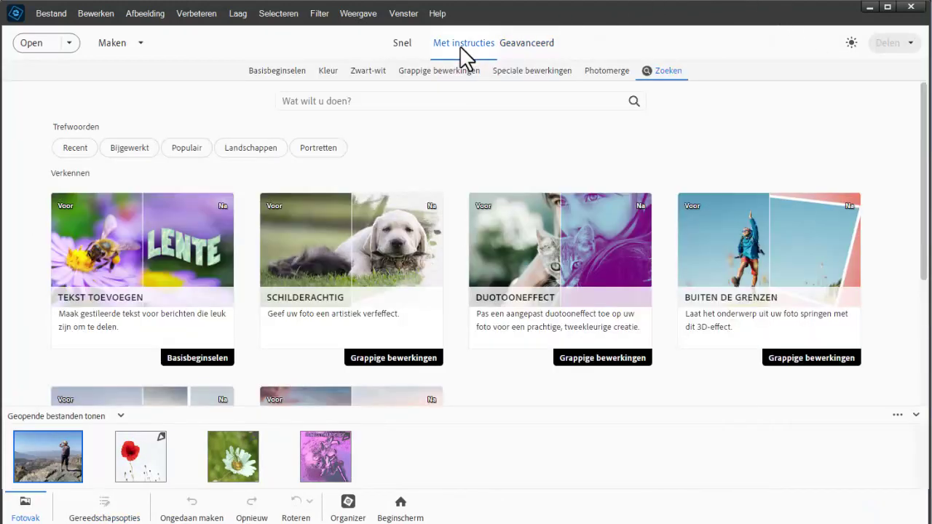
left_click(335, 102)
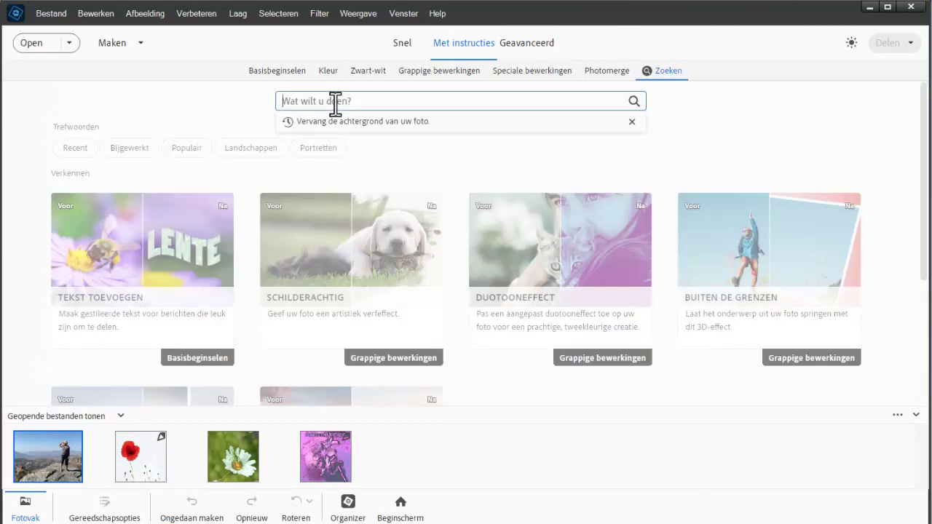
type("vervang achter")
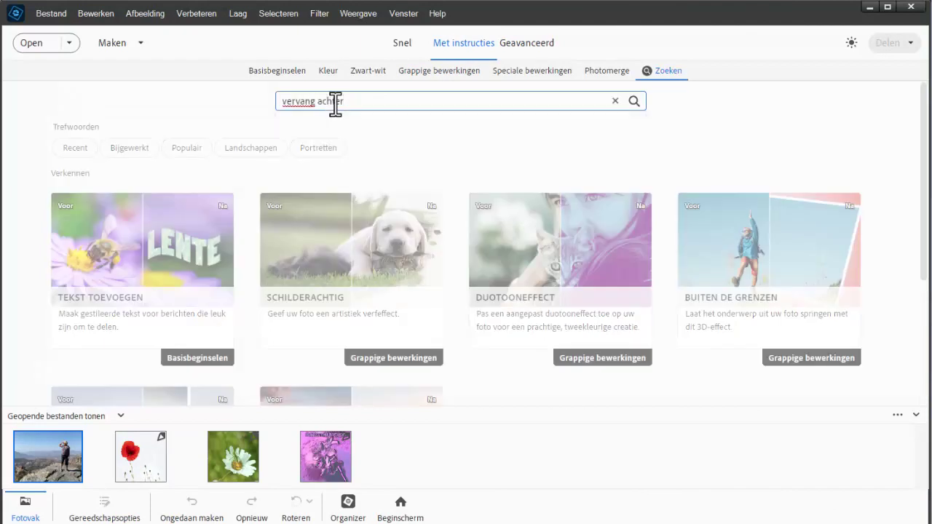
type("grond")
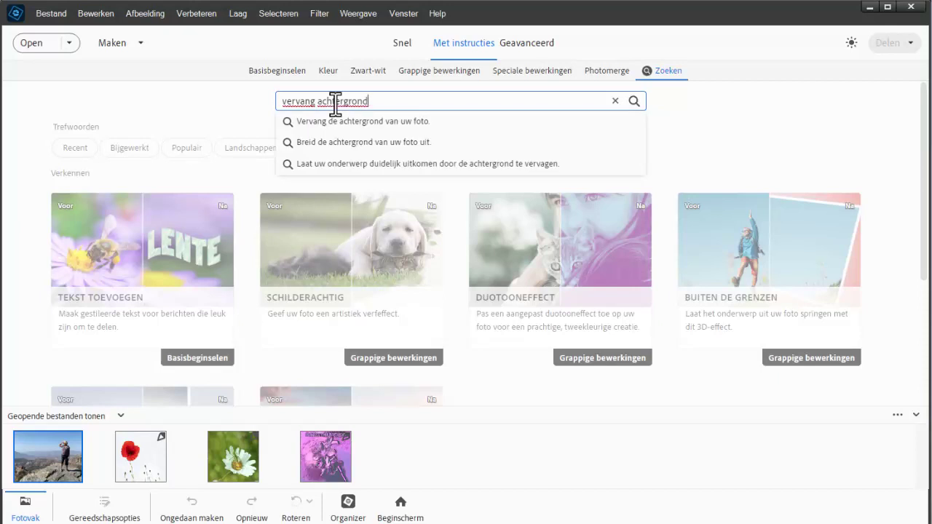
left_click(364, 122)
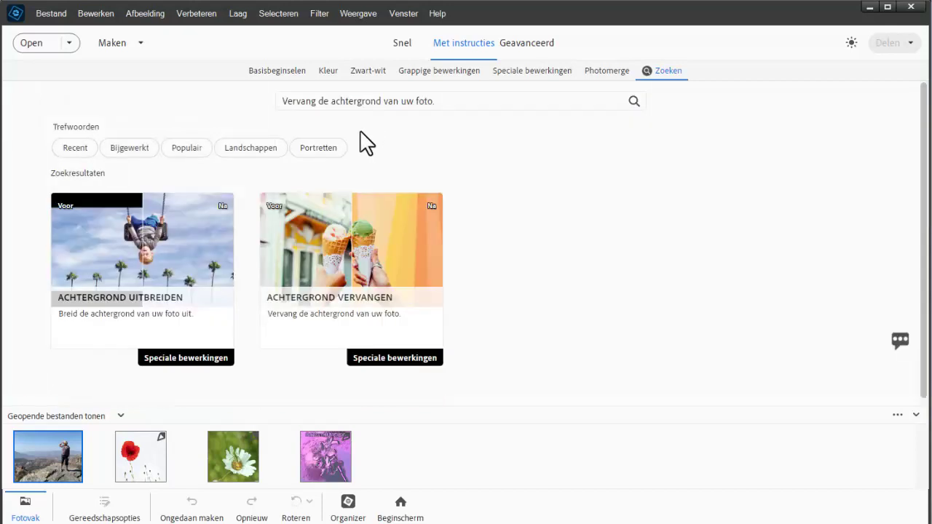
Step: In Achtergrond vervangen, auto-select the woman, then add the rock ledge with the Snel tool
left_click(347, 252)
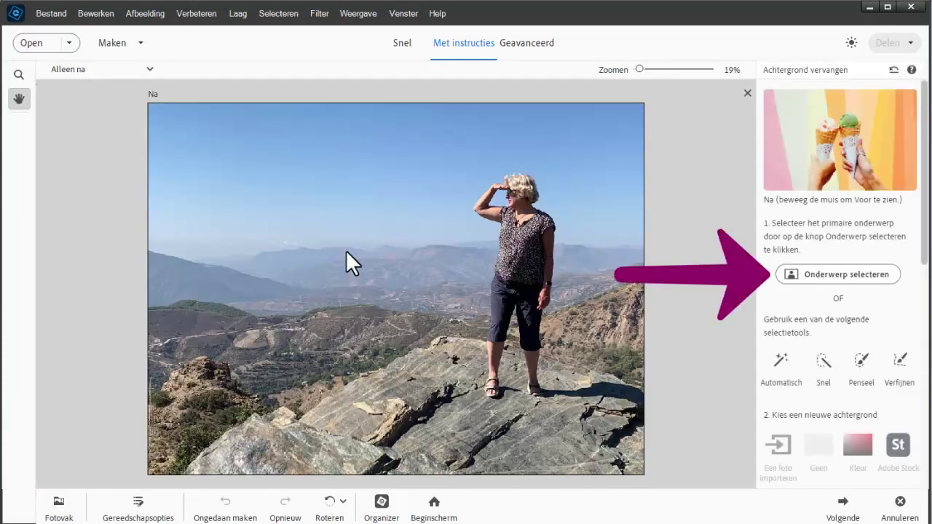
left_click(836, 281)
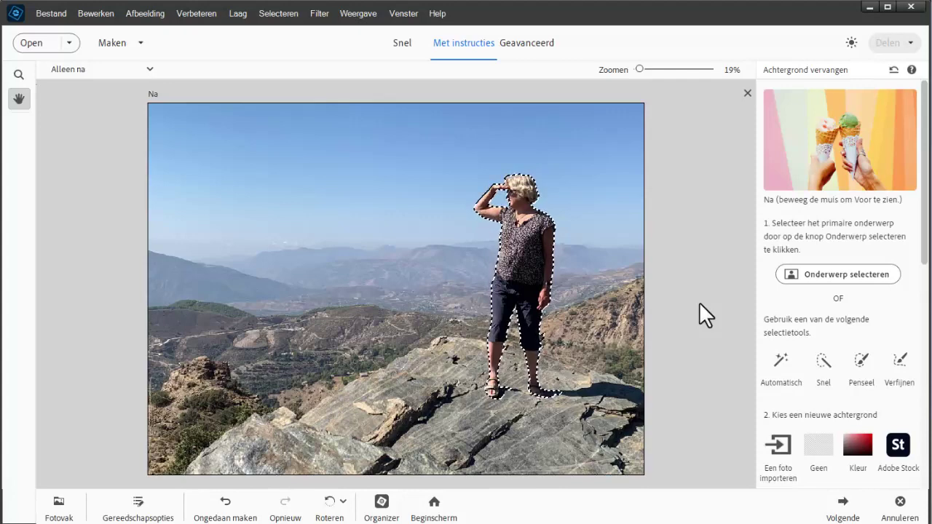
left_click(821, 364)
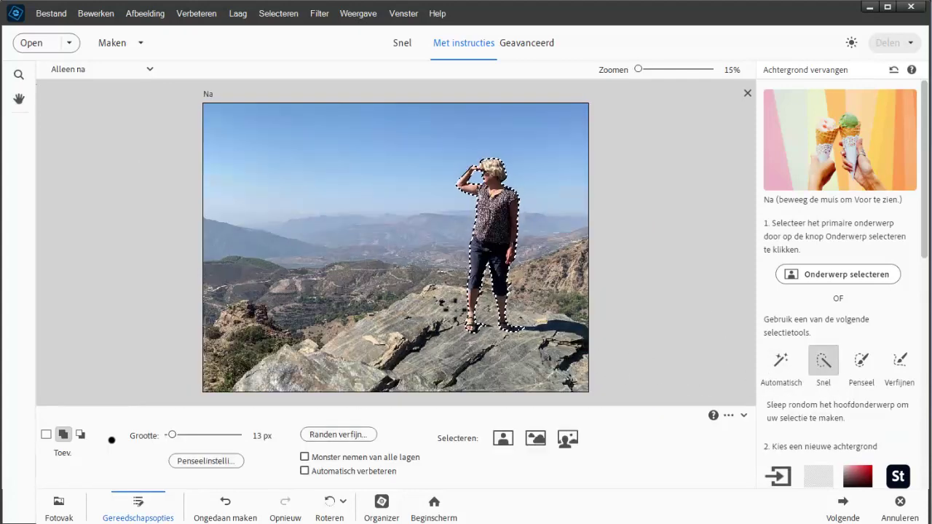
mouse_move(458, 309)
left_mouse_down()
mouse_move(429, 313)
mouse_move(265, 392)
left_mouse_up()
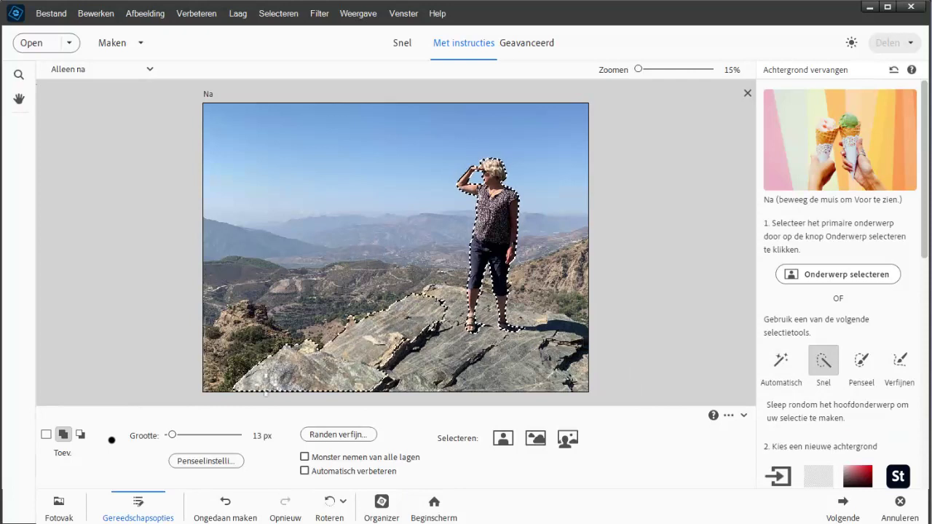
mouse_move(437, 299)
left_mouse_down()
mouse_move(481, 328)
mouse_move(553, 342)
mouse_move(582, 364)
mouse_move(571, 402)
left_mouse_up()
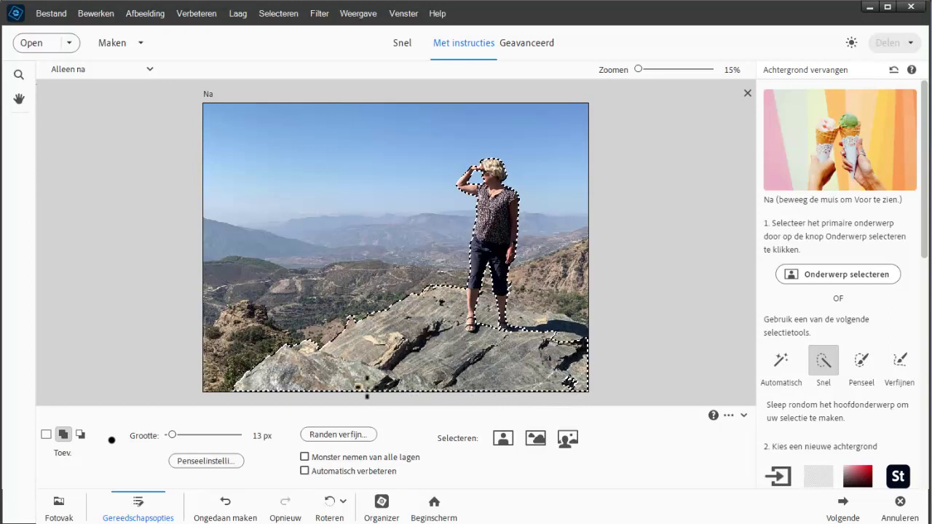
left_click_drag(561, 345, 571, 351)
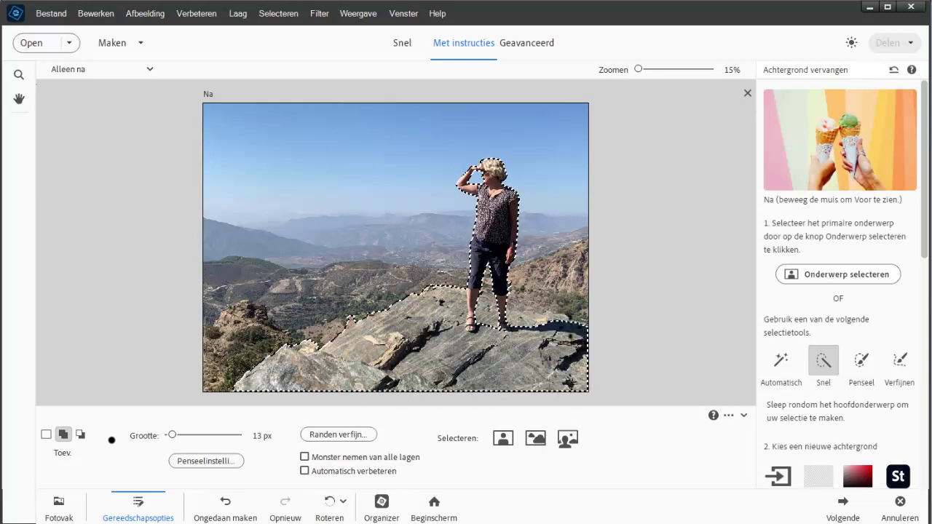
mouse_move(538, 318)
left_mouse_down()
mouse_move(485, 304)
mouse_move(539, 315)
left_mouse_up()
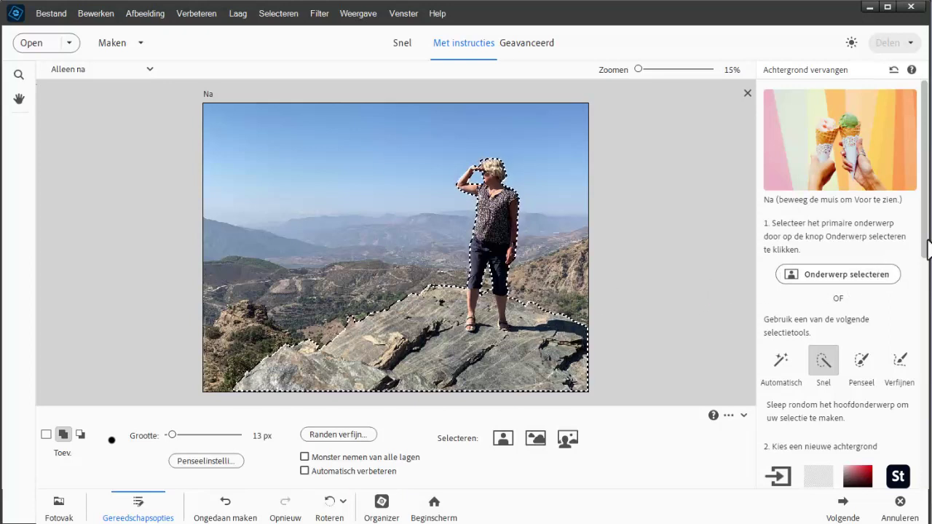
left_click_drag(925, 249, 927, 386)
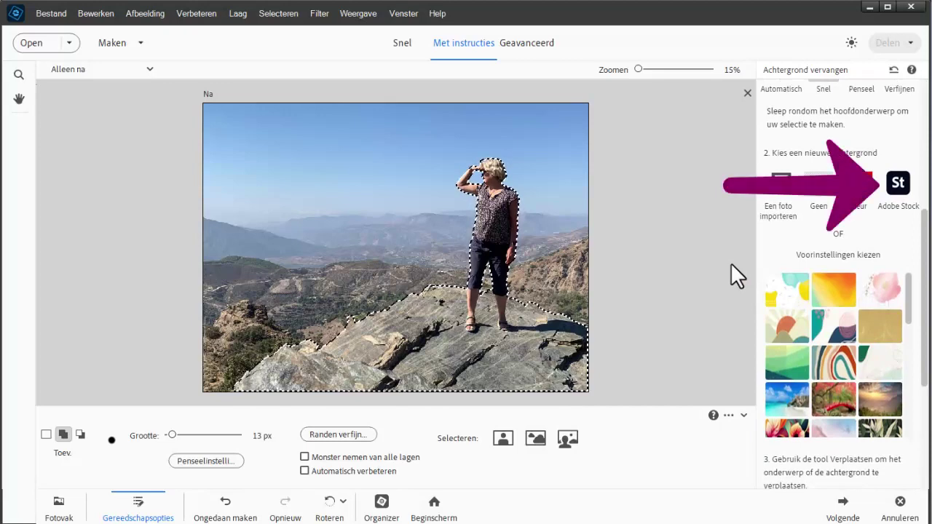
Step: Search Adobe Stock for 'waterval' and license the turquoise waterfall as the background
left_click(898, 186)
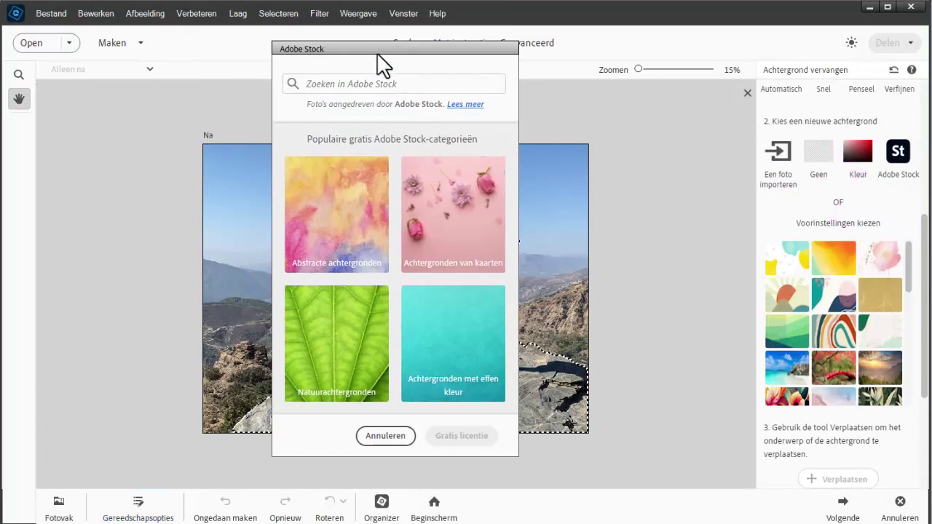
type("waterva")
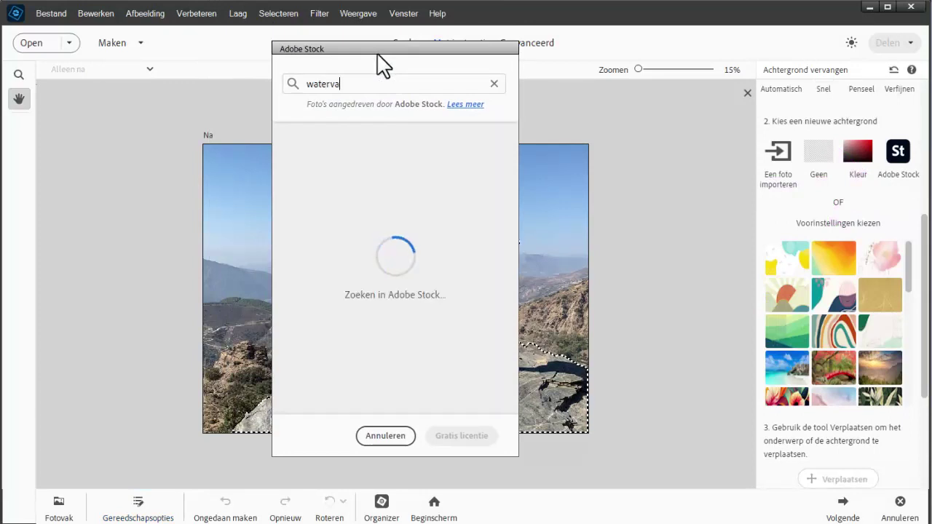
type("l")
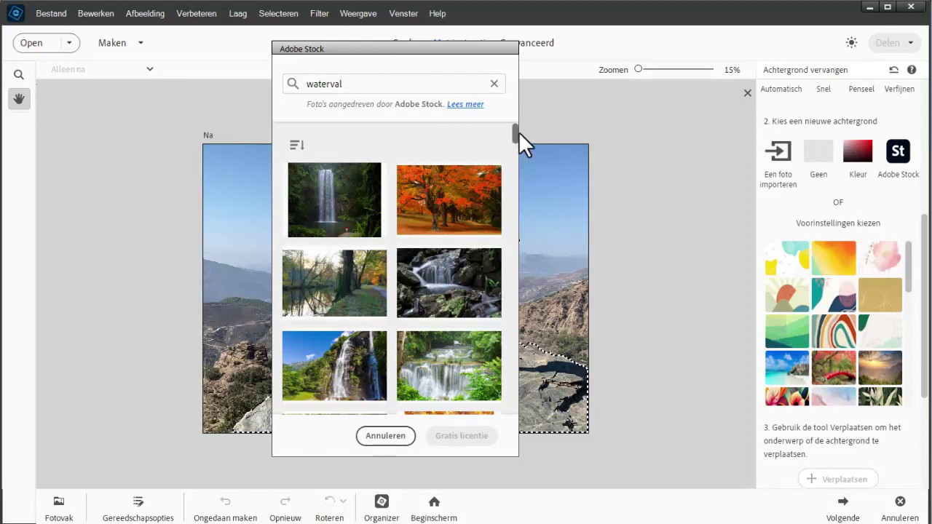
mouse_move(511, 134)
left_mouse_down()
mouse_move(510, 195)
mouse_move(512, 171)
left_mouse_up()
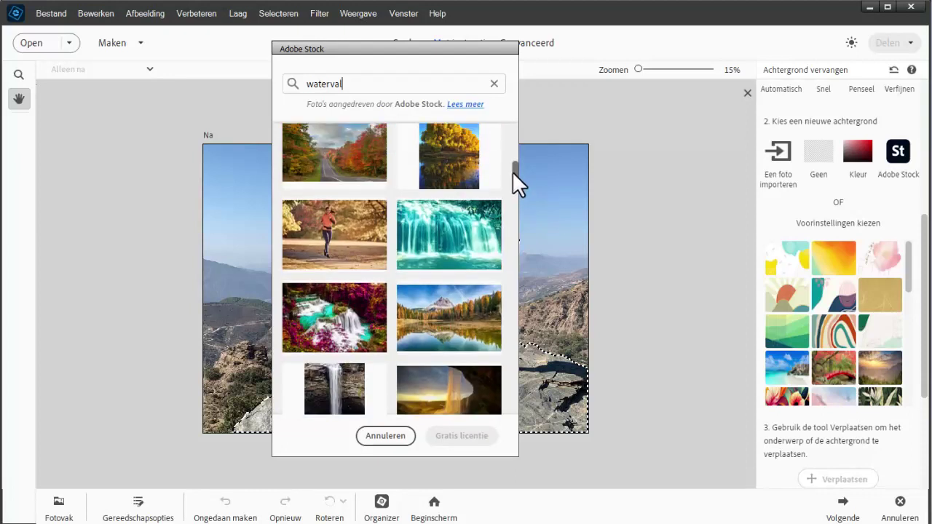
left_click(442, 228)
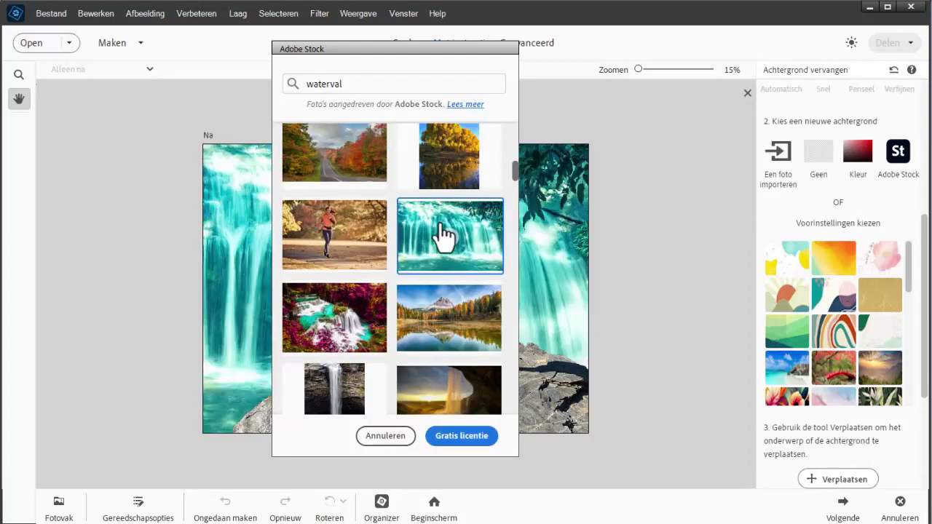
left_click(462, 434)
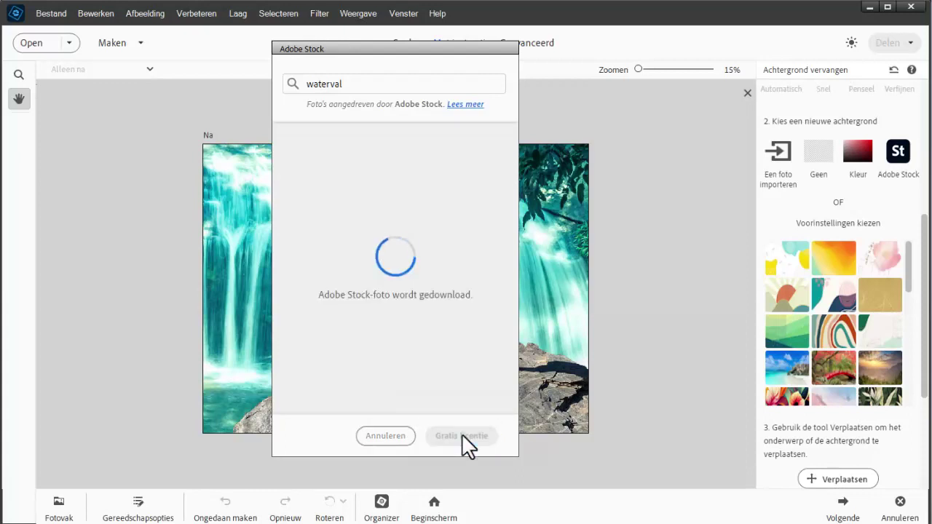